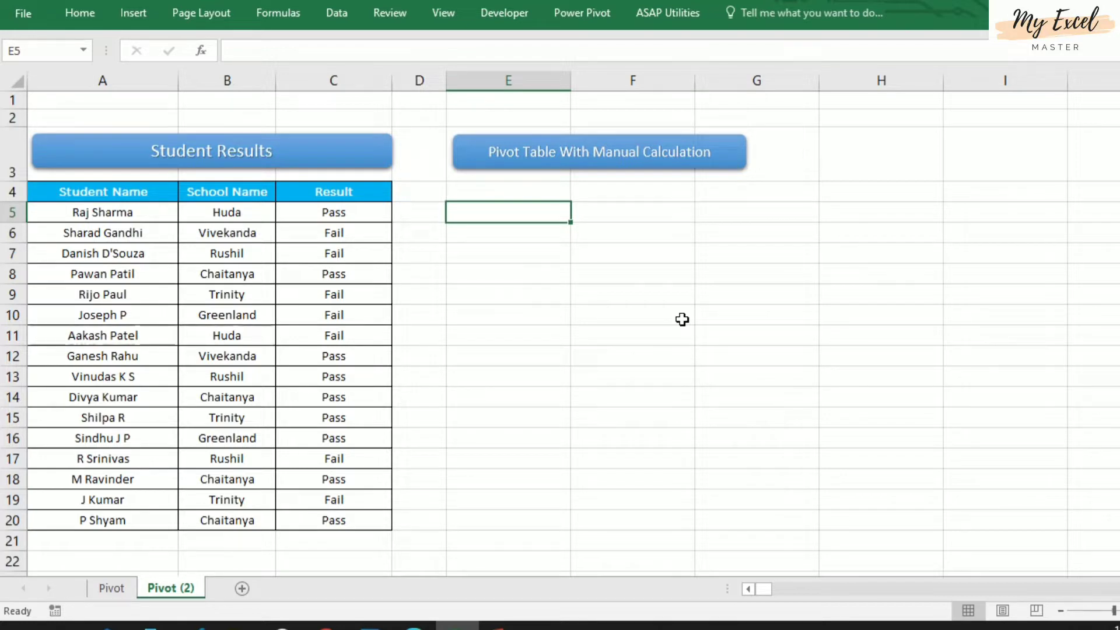
# Step: Create a pivot table from the student results range A4:C20, placed in the existing worksheet at cell E4
pyautogui.click(204, 276)
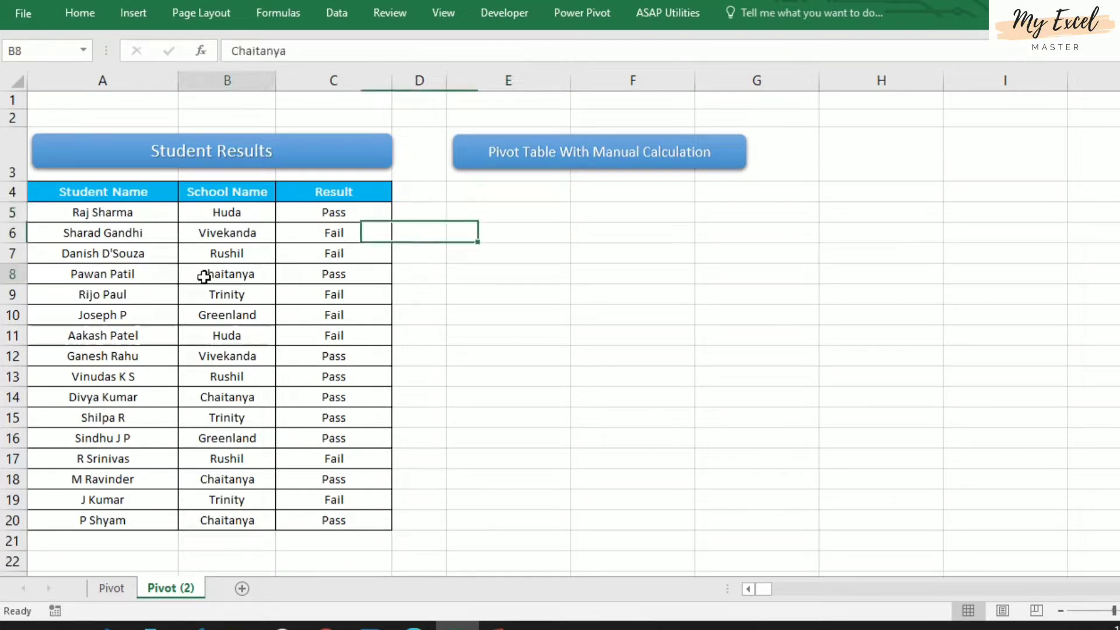
pyautogui.click(124, 280)
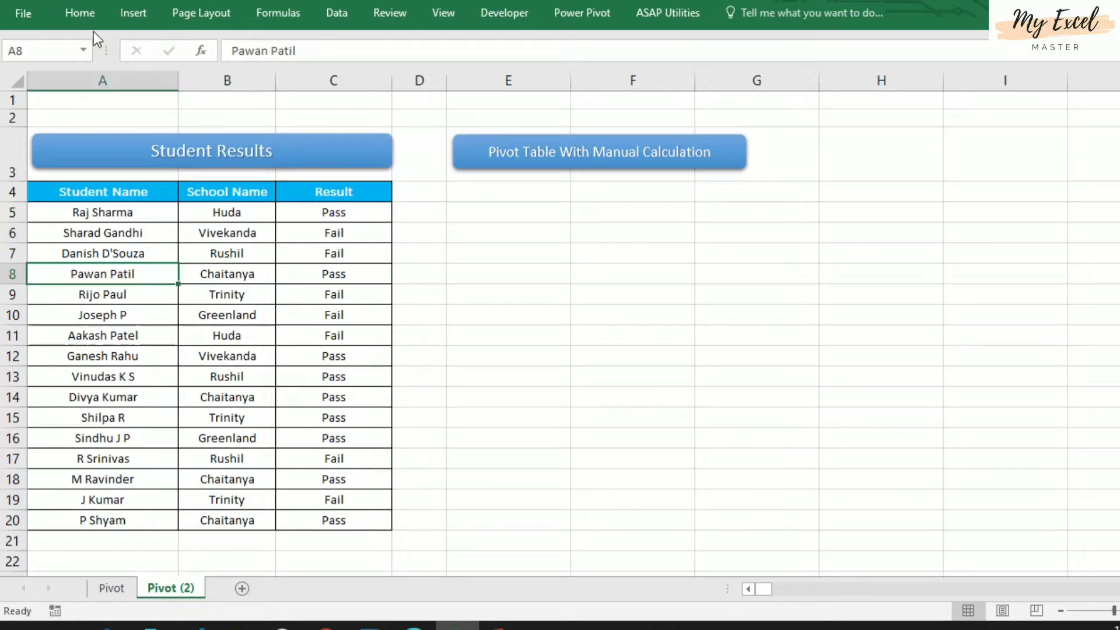
pyautogui.click(134, 12)
pyautogui.click(30, 47)
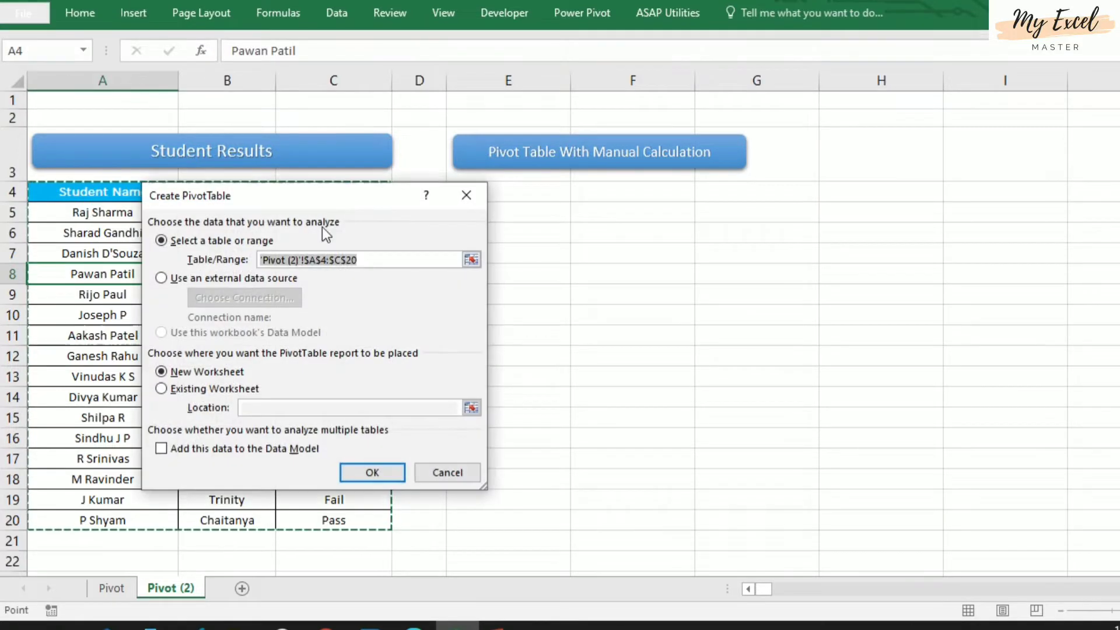
pyautogui.moveTo(305, 205); pyautogui.dragTo(921, 209)
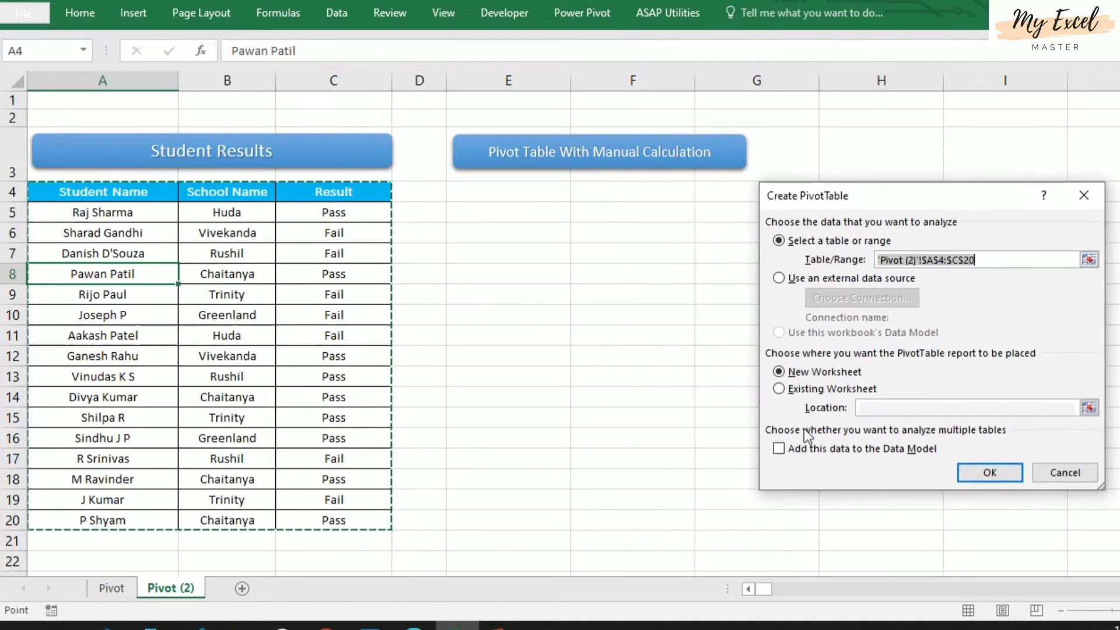
pyautogui.click(780, 388)
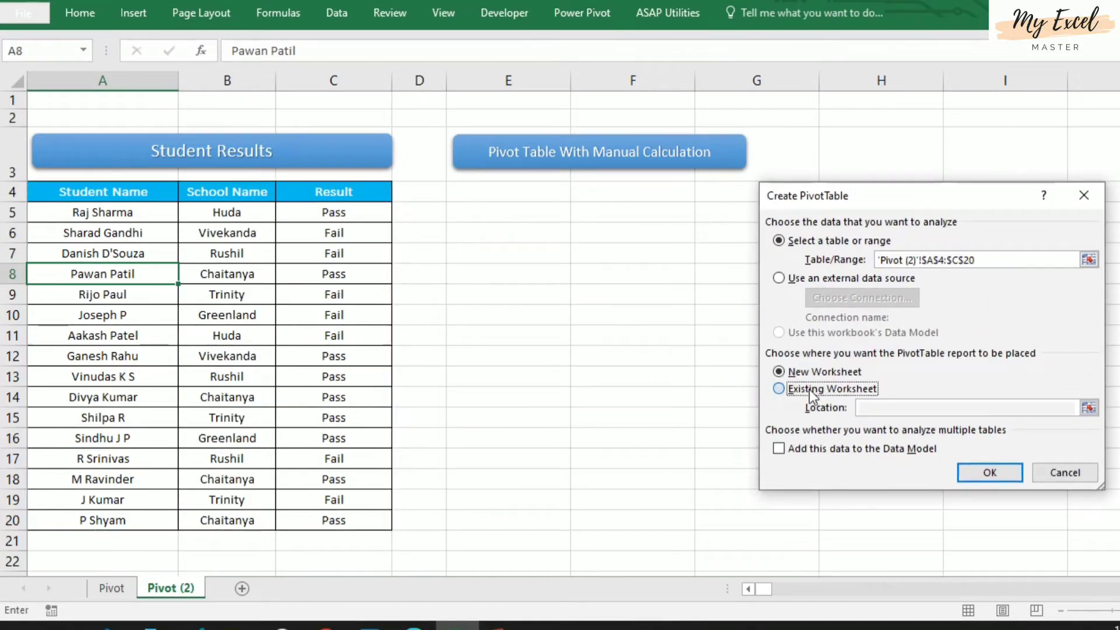
pyautogui.click(462, 195)
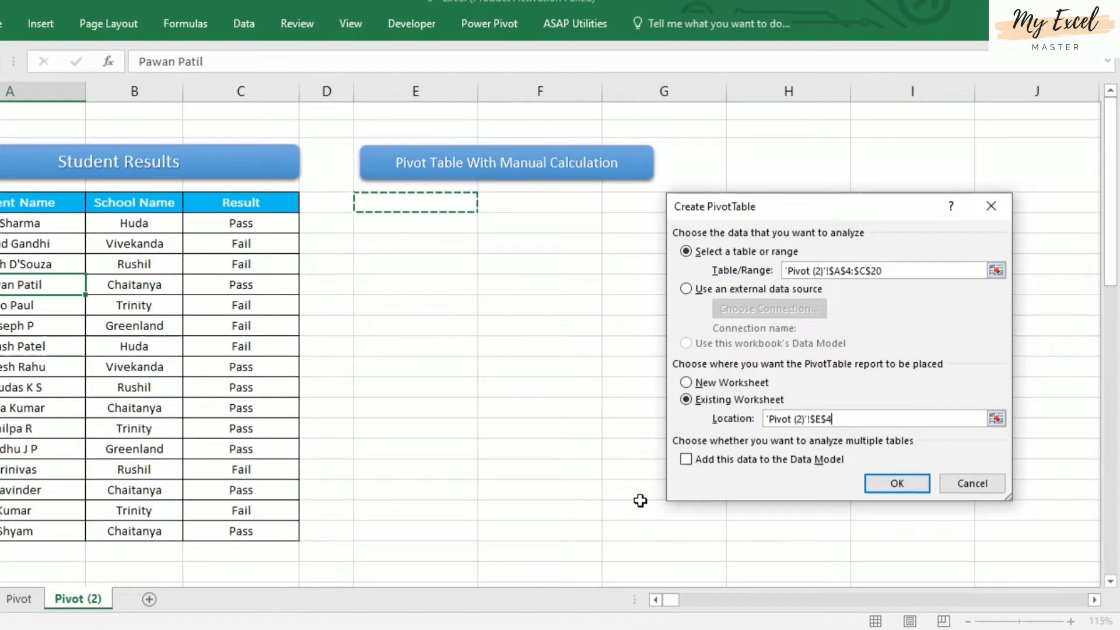
pyautogui.click(898, 483)
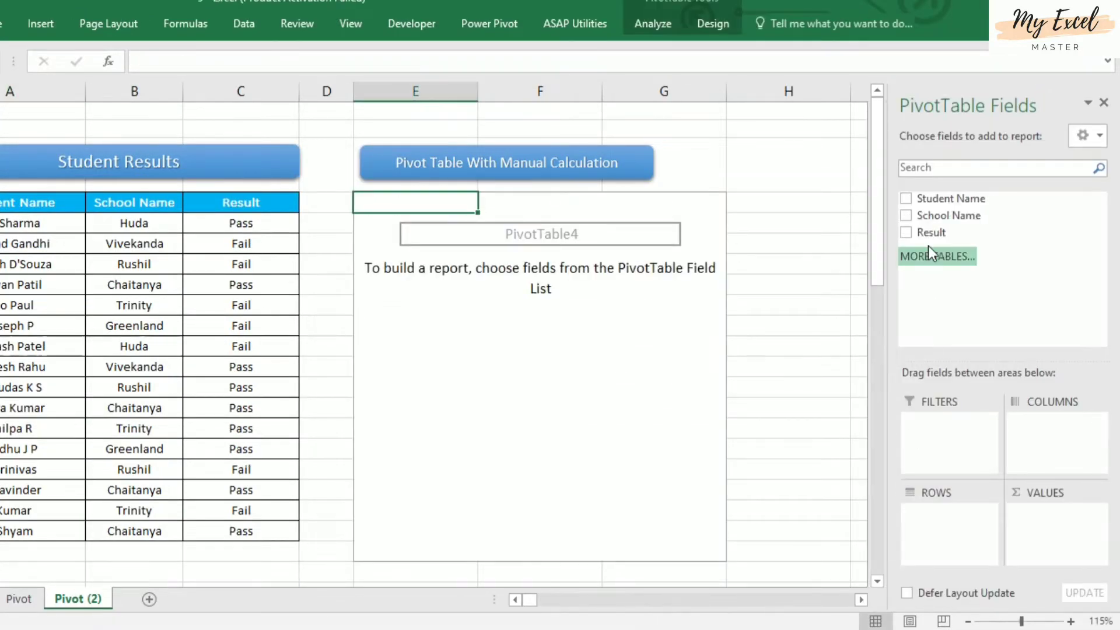
# Step: Lay out the pivot table with School Name as rows, Result as columns and the count of Student Name as values
pyautogui.moveTo(935, 219); pyautogui.dragTo(929, 549)
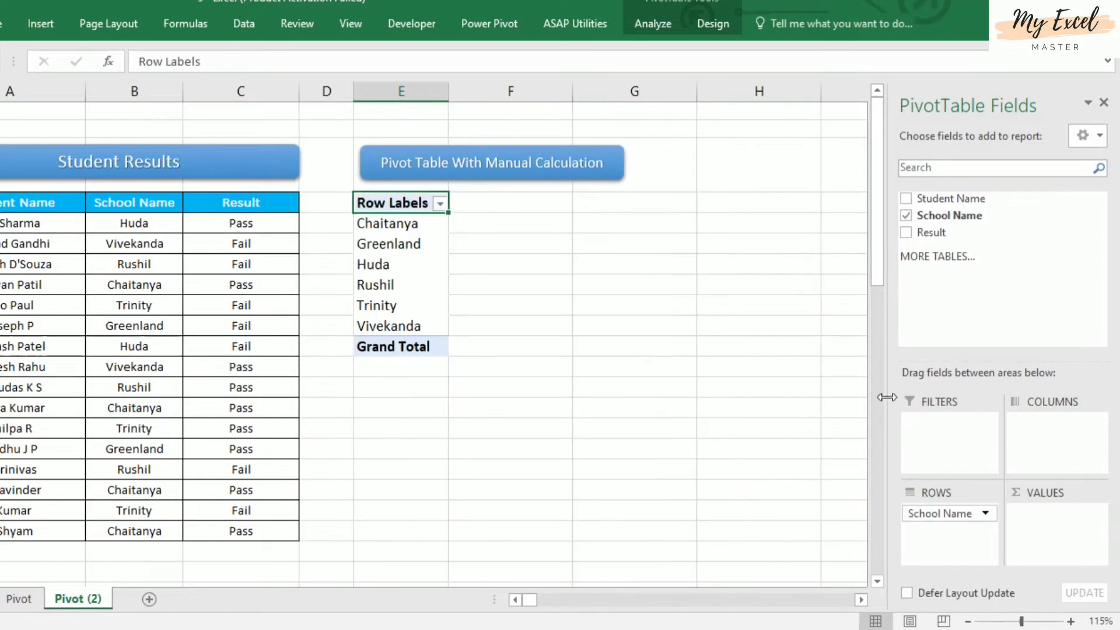
pyautogui.moveTo(940, 233); pyautogui.dragTo(1037, 429)
pyautogui.moveTo(925, 197); pyautogui.dragTo(1062, 544)
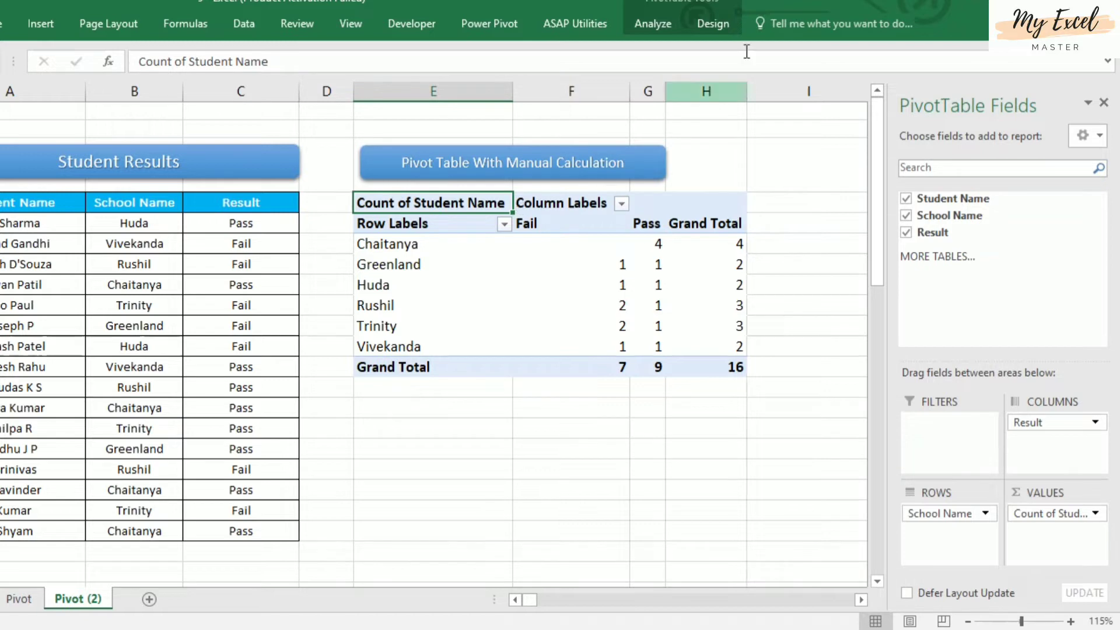
# Step: Change the pivot table's report layout so the headers show the field names School Name and Result
pyautogui.click(711, 25)
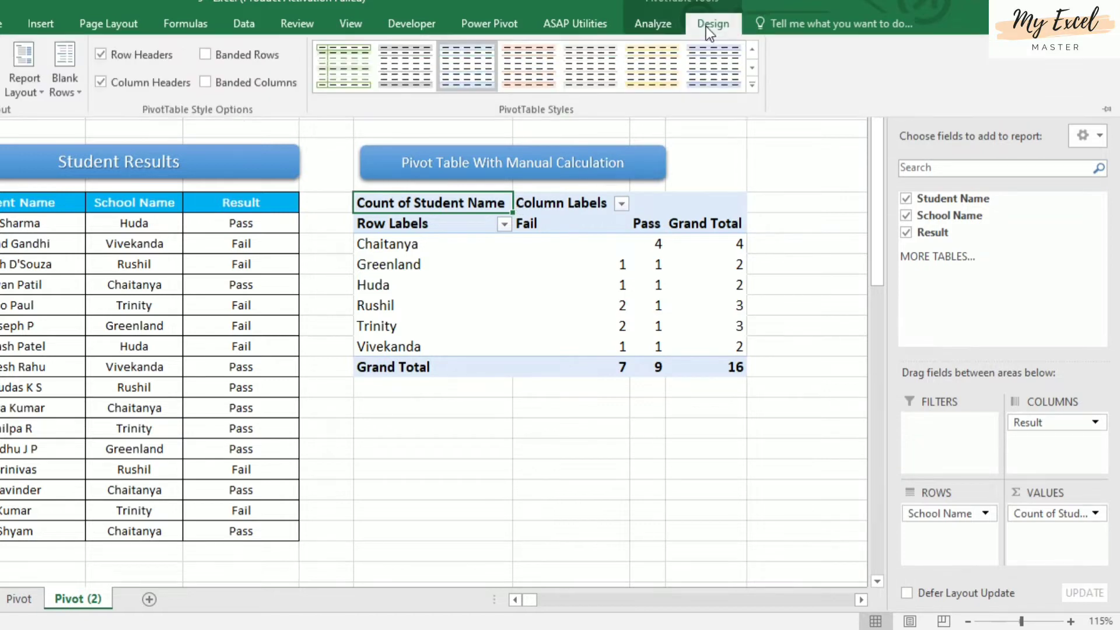
pyautogui.click(12, 71)
pyautogui.click(63, 161)
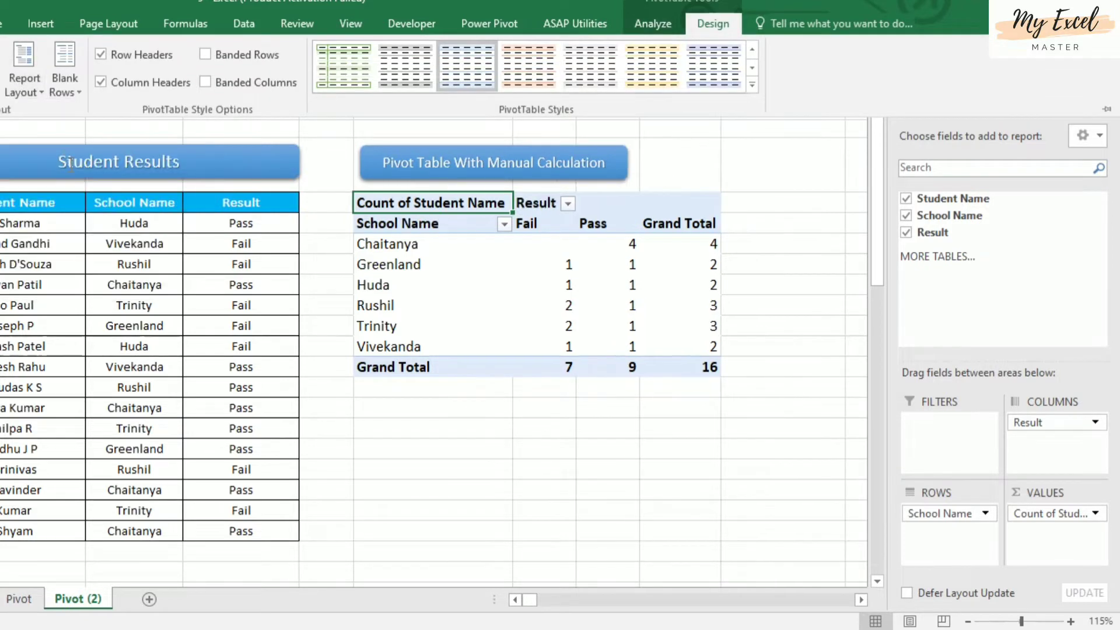
# Step: Center the pivot table cells E5:H12 horizontally and vertically, and apply borders around every cell
pyautogui.click(442, 244)
pyautogui.click(432, 223)
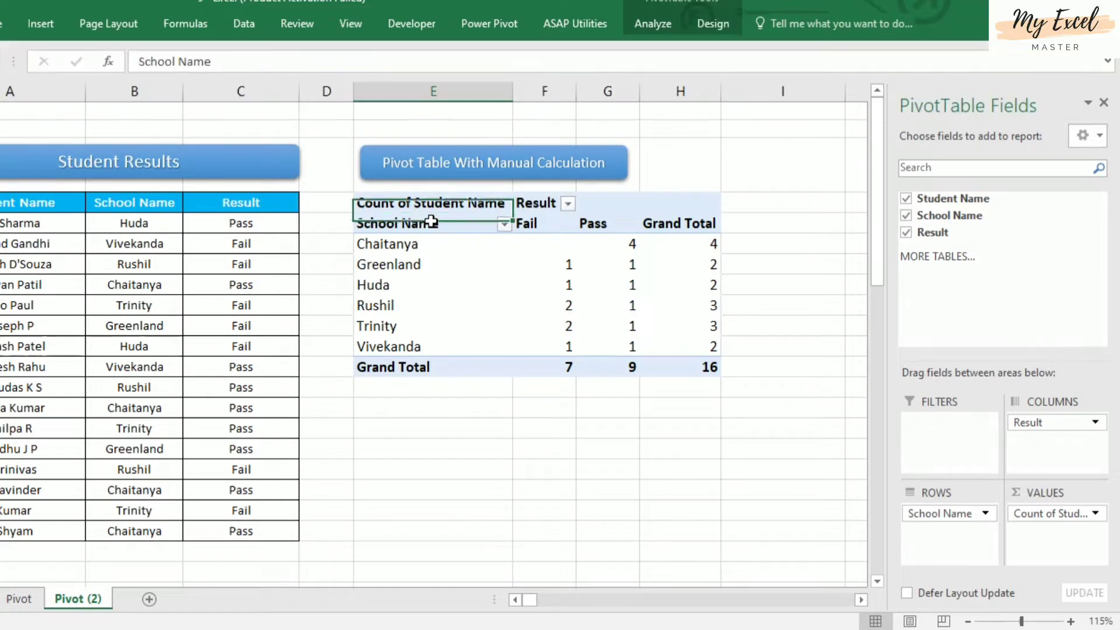
pyautogui.keyDown('shift'); pyautogui.click(704, 356); pyautogui.keyUp('shift')
pyautogui.click(11, 24)
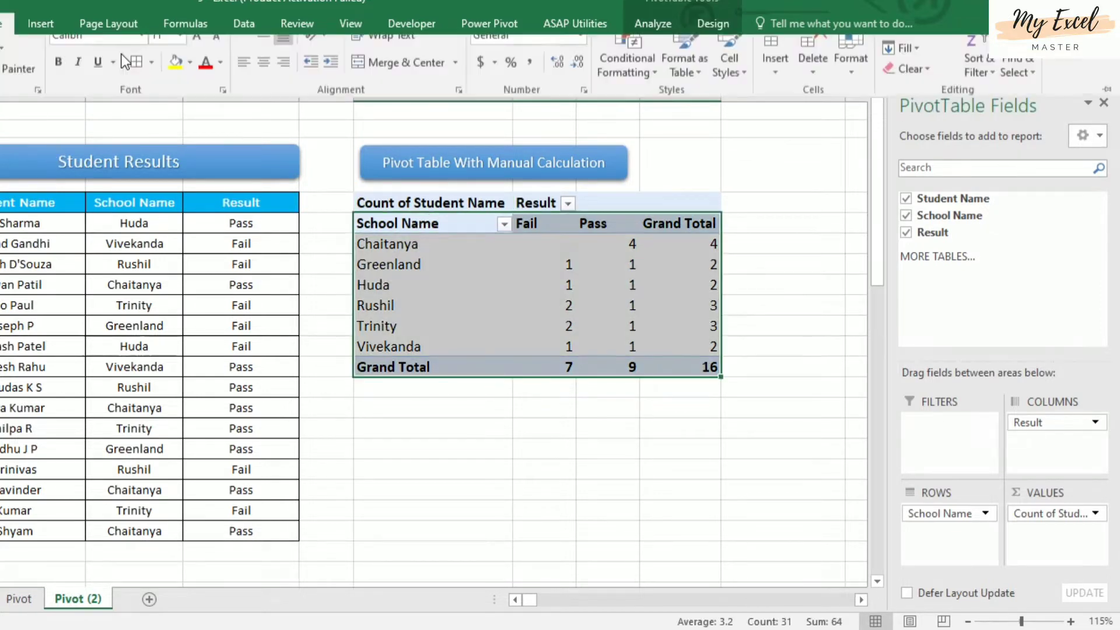
pyautogui.click(263, 82)
pyautogui.click(266, 54)
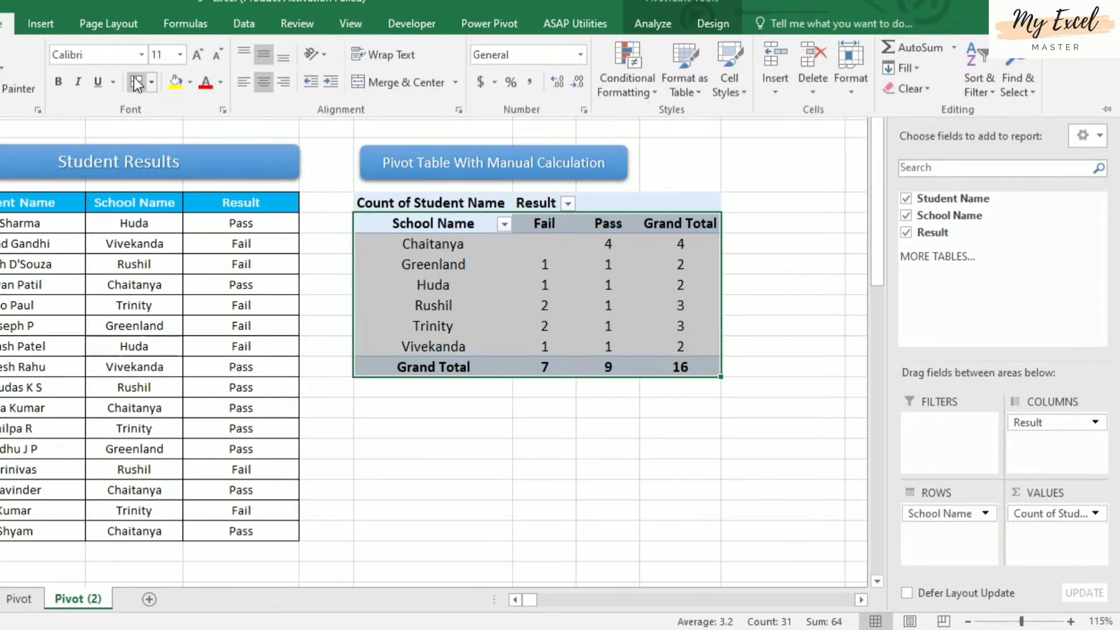
pyautogui.click(137, 82)
pyautogui.click(437, 402)
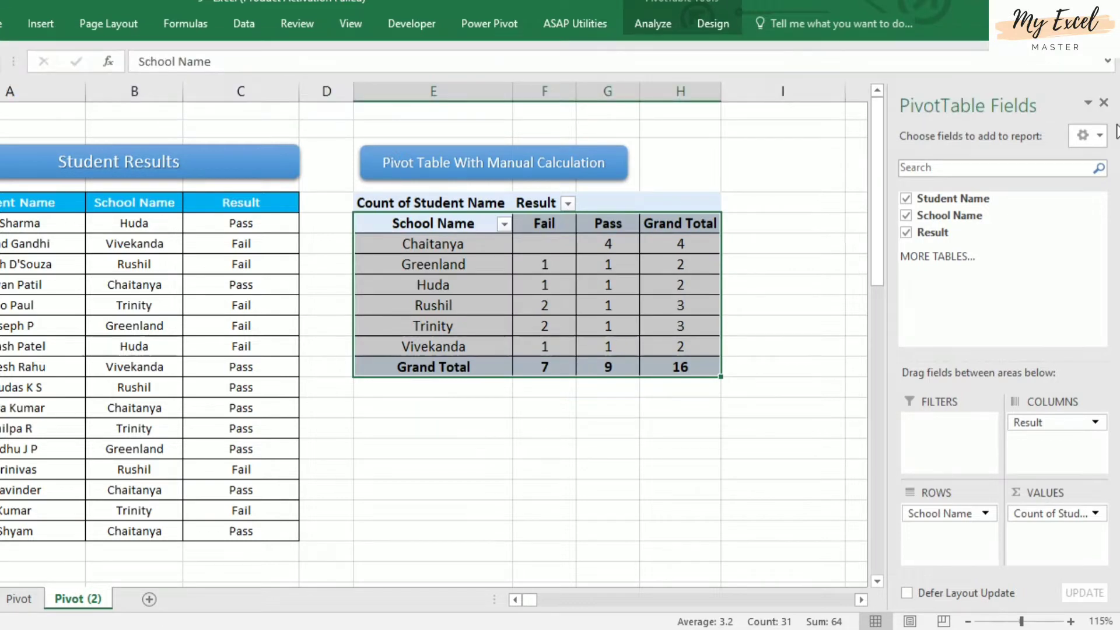
# Step: Close the pivot table's field list and return to the worksheet cells
pyautogui.click(1104, 104)
pyautogui.click(463, 452)
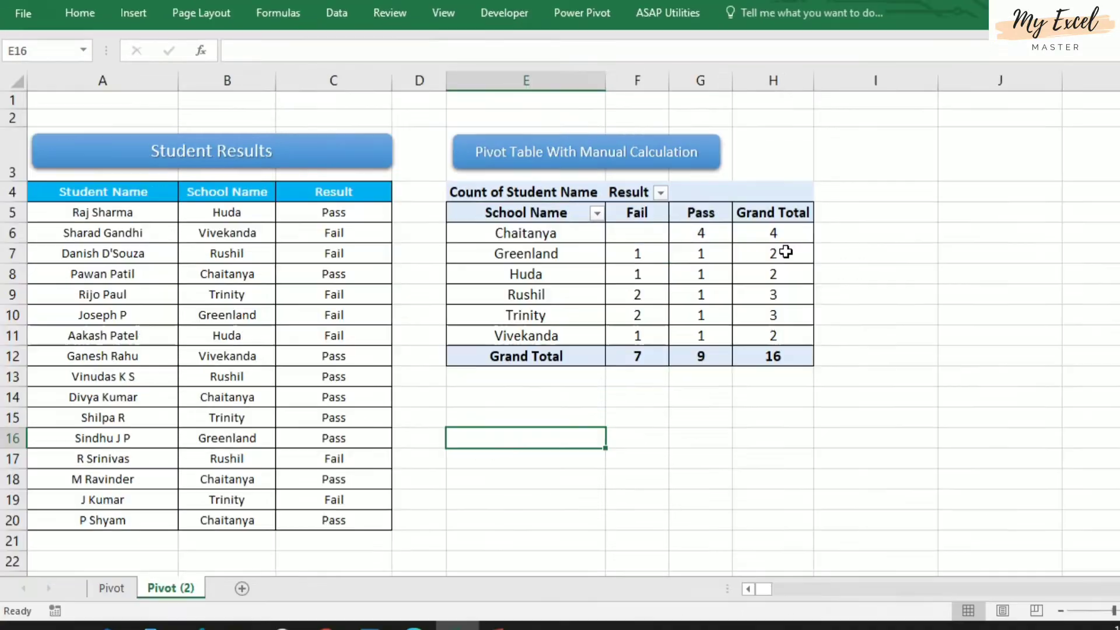
pyautogui.click(786, 251)
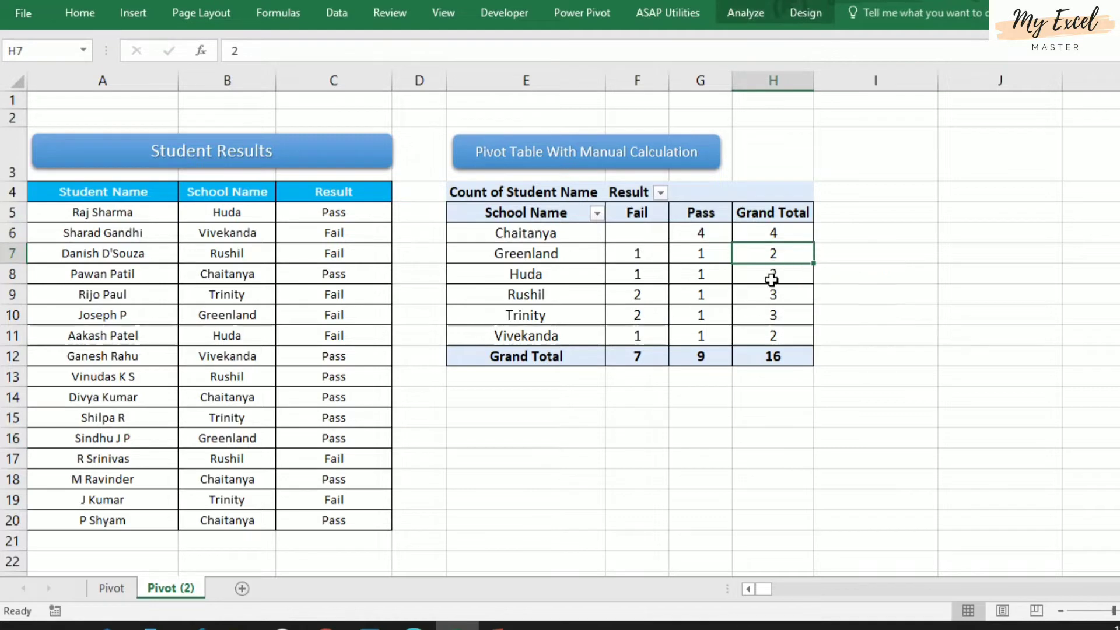
pyautogui.click(849, 232)
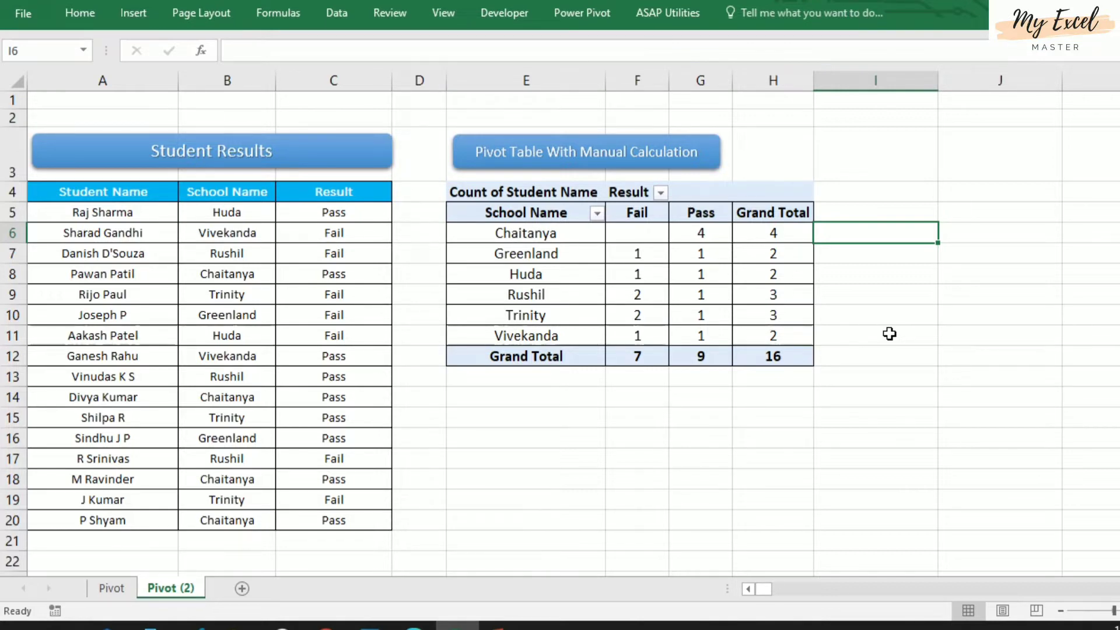
# Step: Enter =G6/H6 in cell I6 to divide Pass by Grand Total for Chaitanya, and format it as a percentage
pyautogui.click(894, 268)
pyautogui.click(878, 214)
pyautogui.click(877, 238)
pyautogui.write('=')
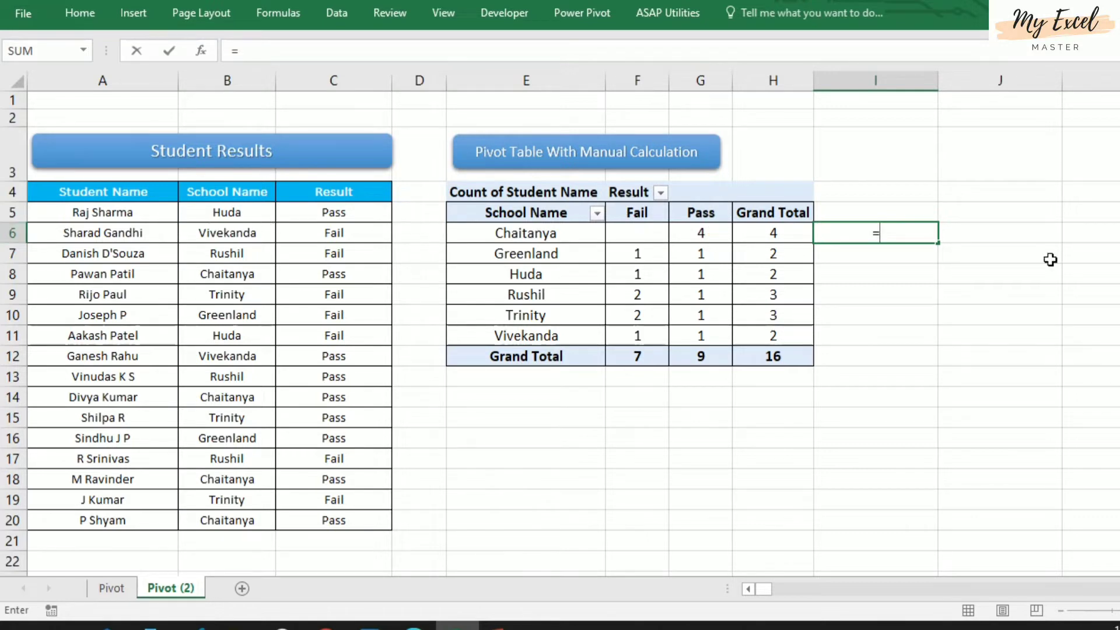
pyautogui.write('g6')
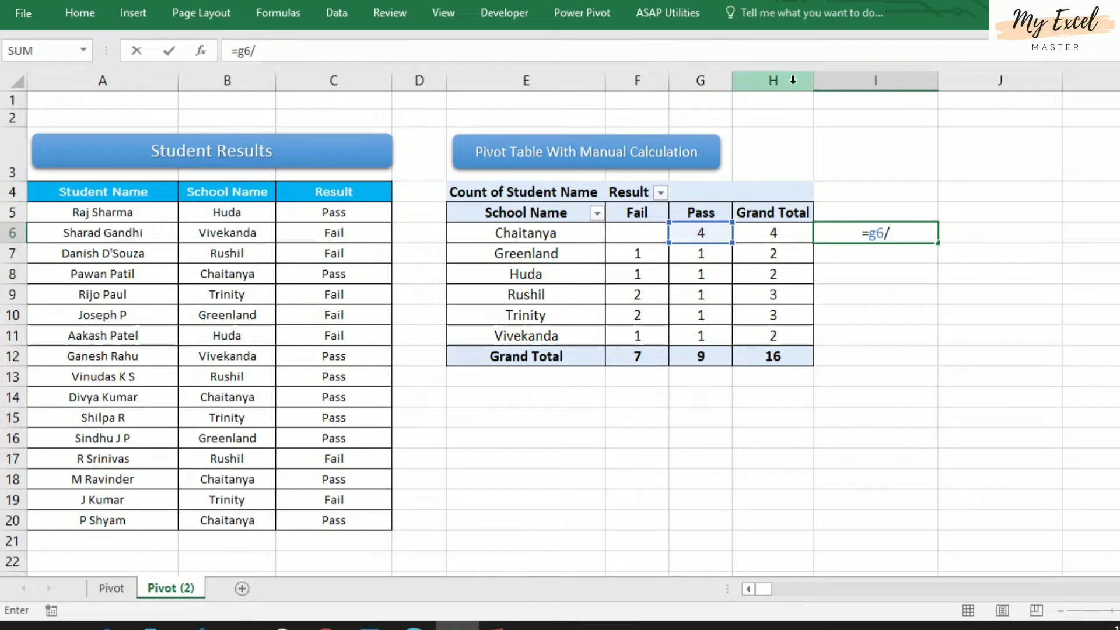
pyautogui.write('/')
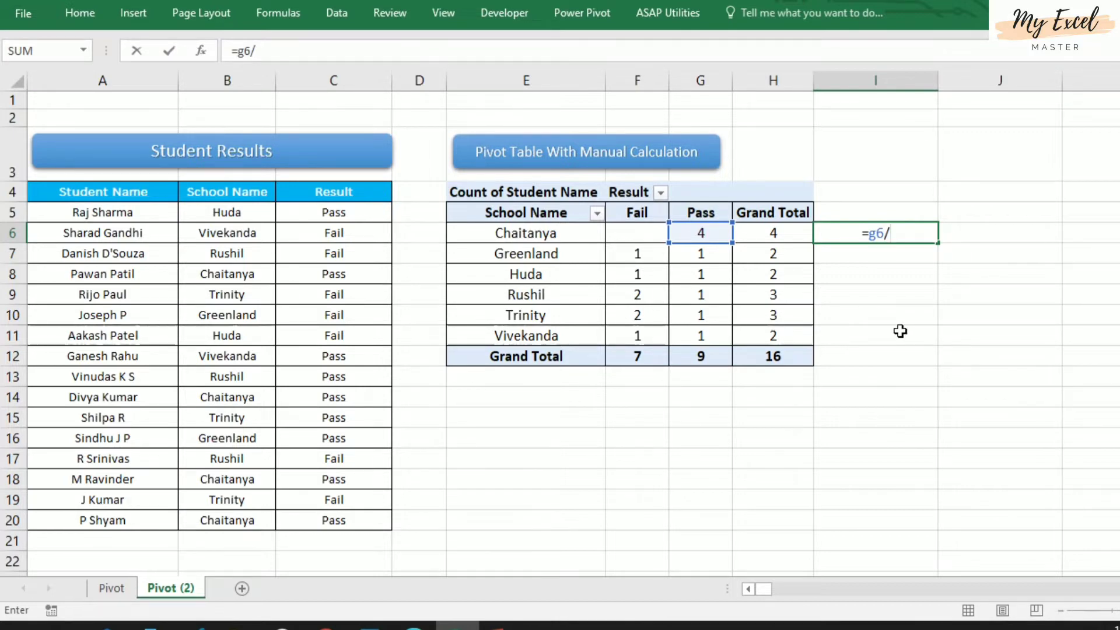
pyautogui.write('h6')
pyautogui.press('Return')
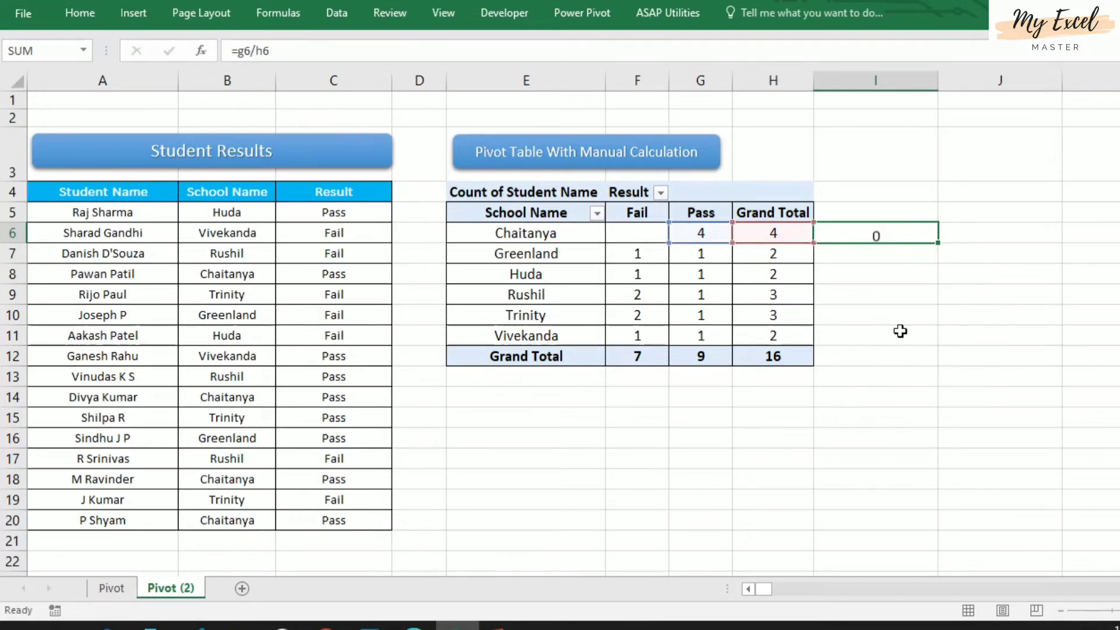
pyautogui.press('Up')
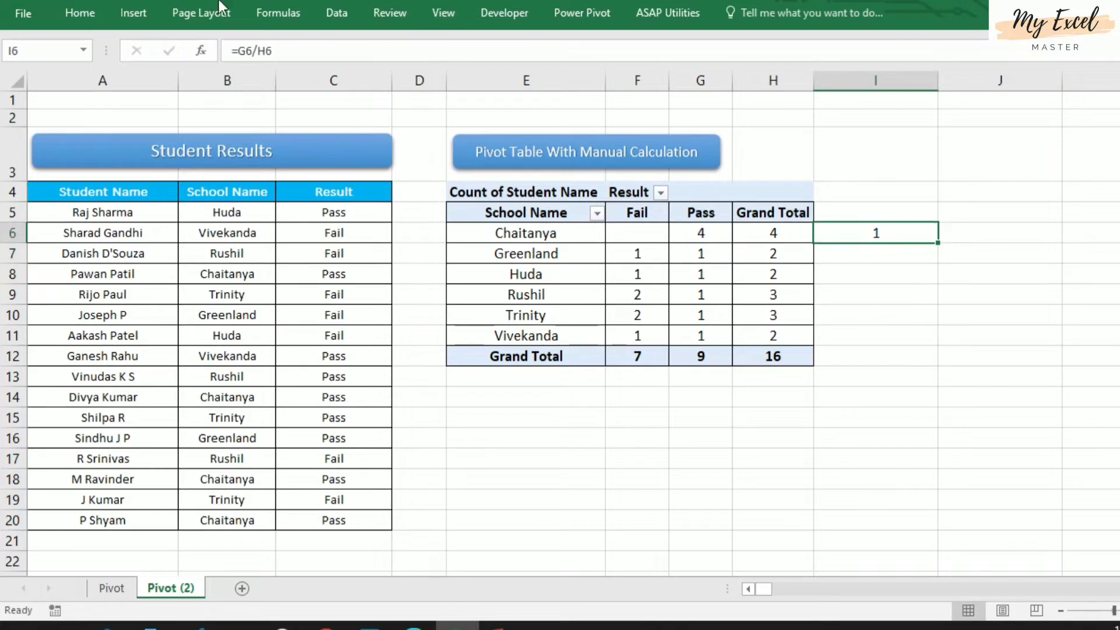
pyautogui.click(80, 13)
pyautogui.click(600, 72)
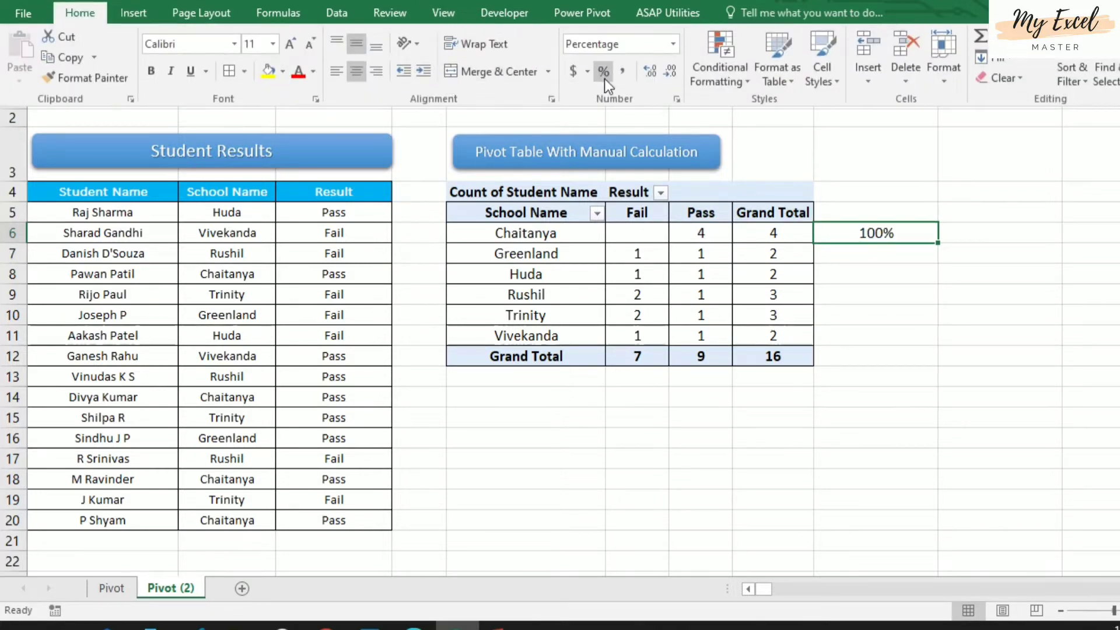
# Step: Add the header Pass% in cell I5 and fill the I6 formula down to I12
pyautogui.click(866, 210)
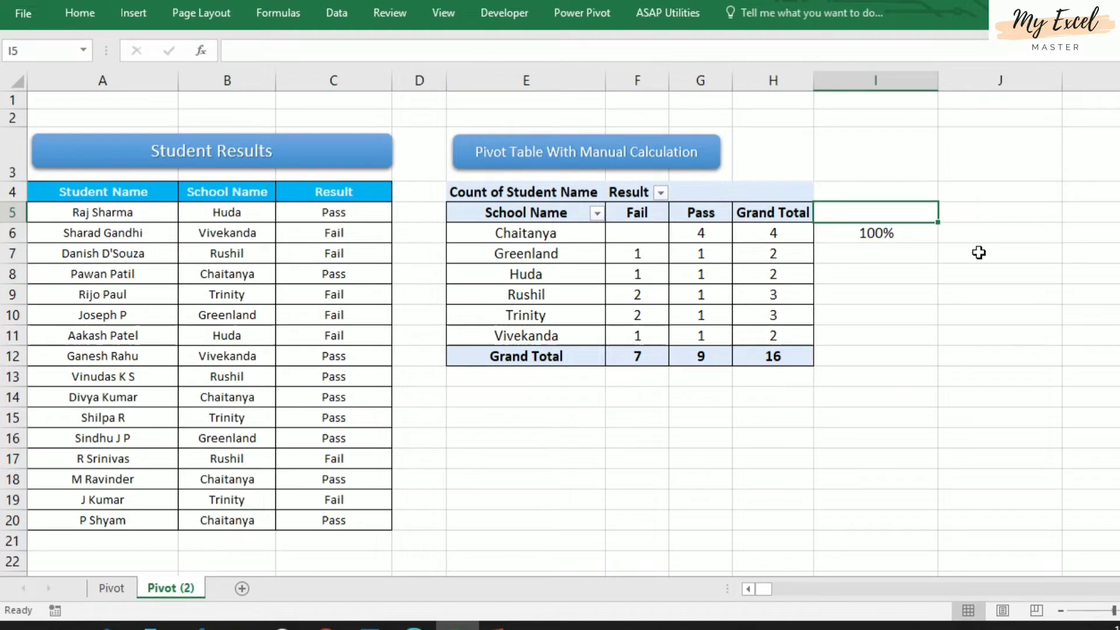
pyautogui.write('Pass')
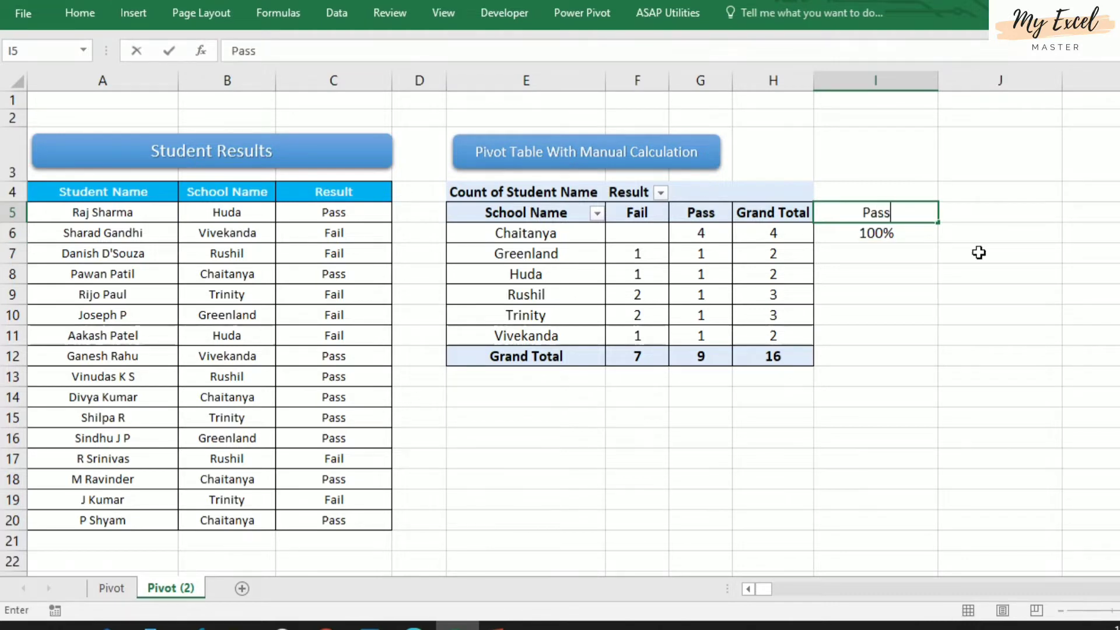
pyautogui.write('%')
pyautogui.press('Return')
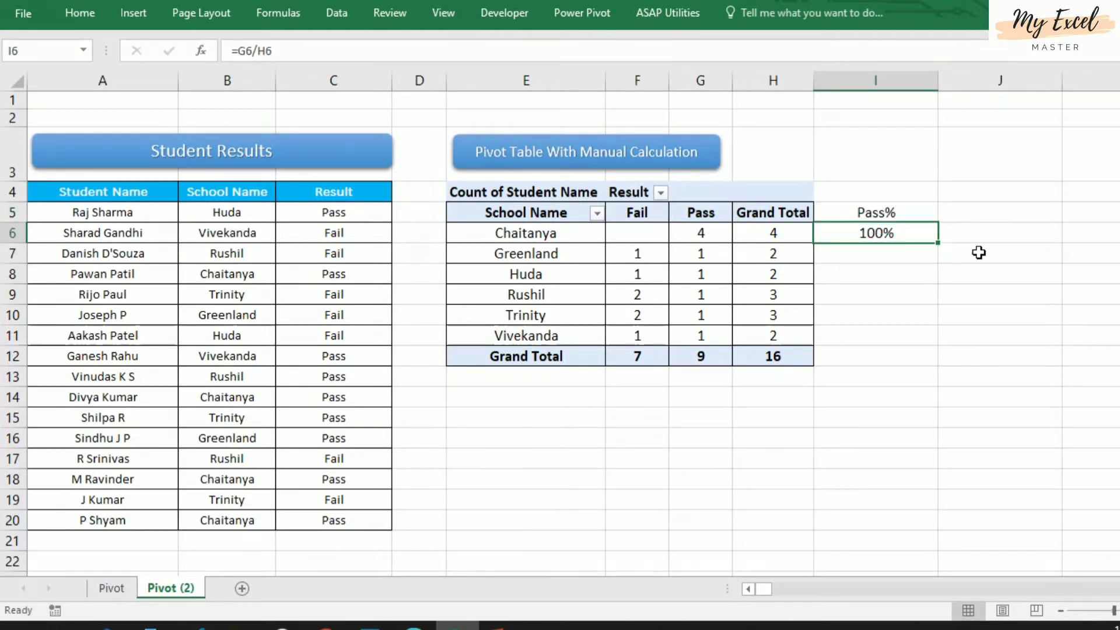
pyautogui.moveTo(940, 245); pyautogui.dragTo(940, 368)
pyautogui.click(909, 398)
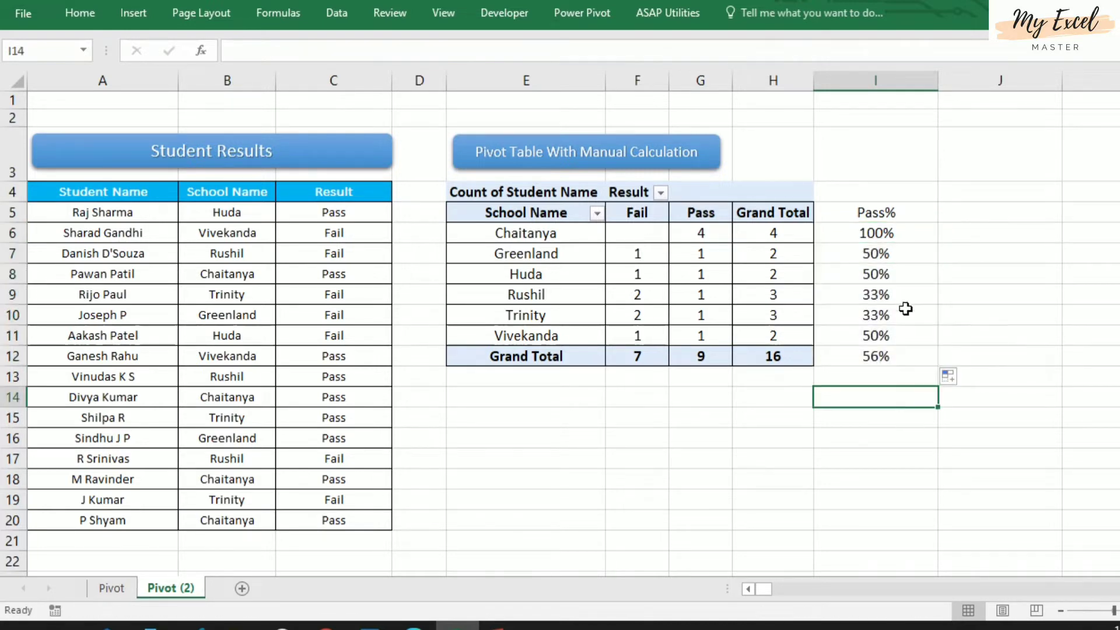
# Step: Examine the manual Pass% formulas in I5:I12 beside the pivot table
pyautogui.click(902, 298)
pyautogui.click(908, 357)
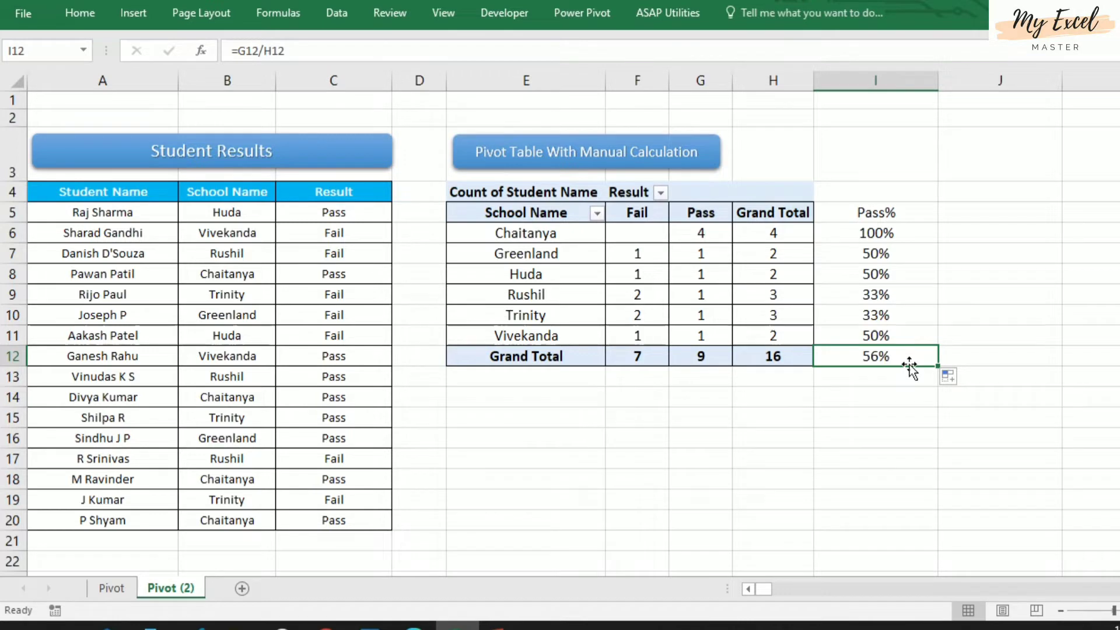
pyautogui.click(878, 273)
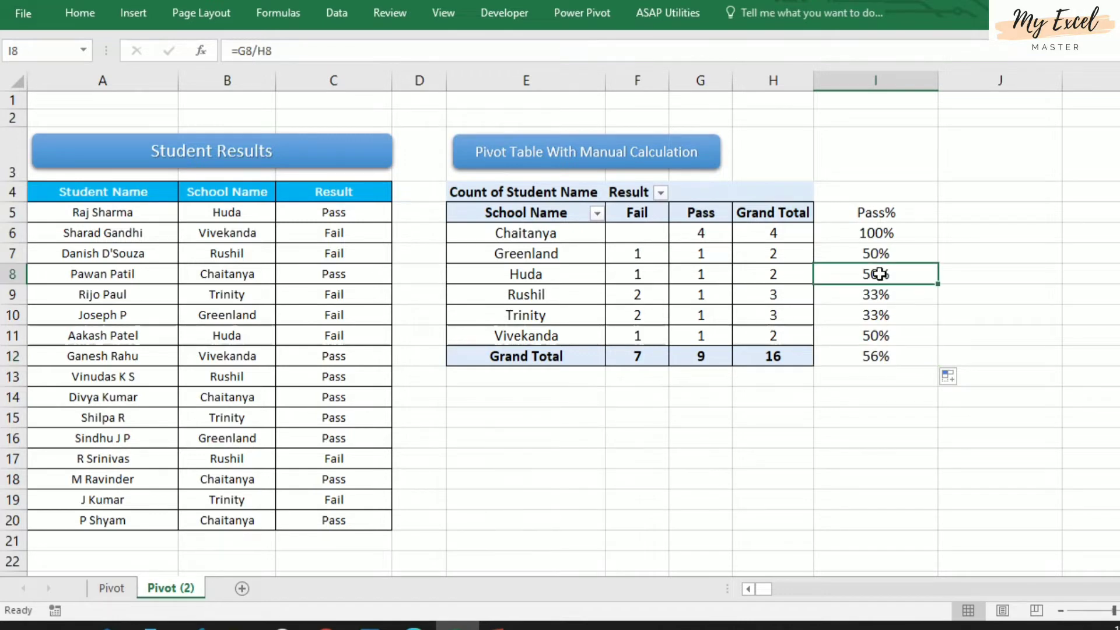
pyautogui.click(884, 215)
pyautogui.click(885, 235)
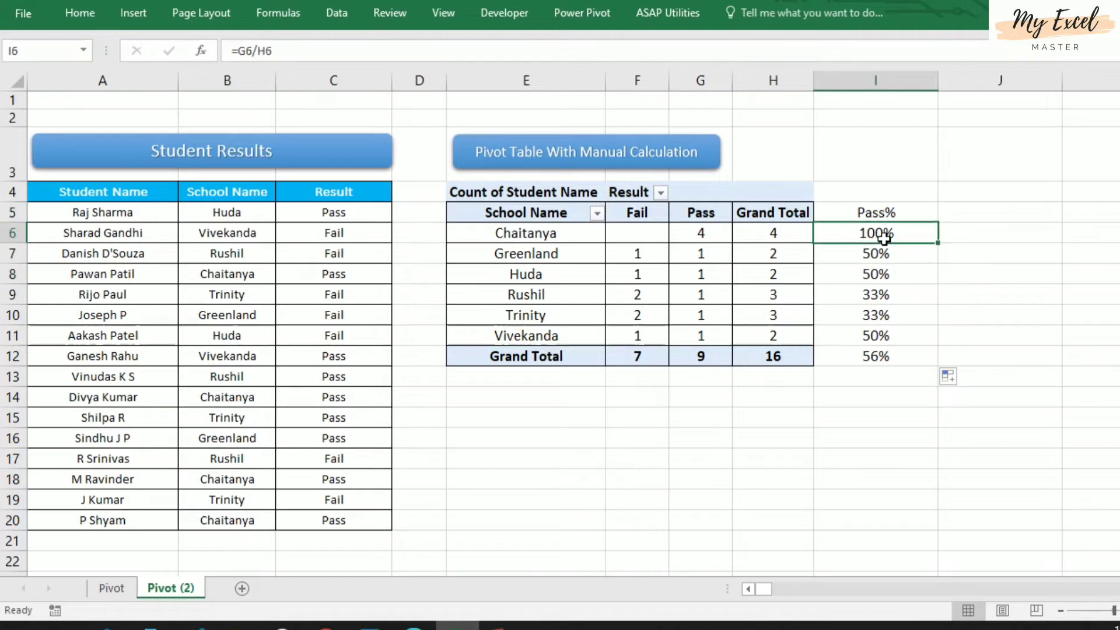
pyautogui.click(892, 278)
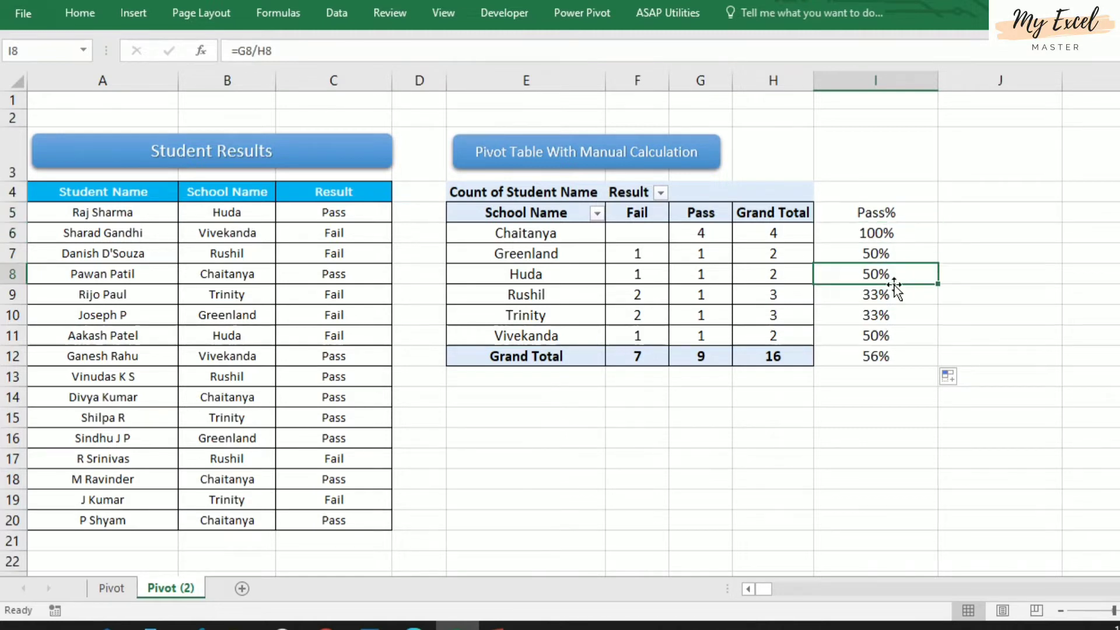
pyautogui.click(890, 210)
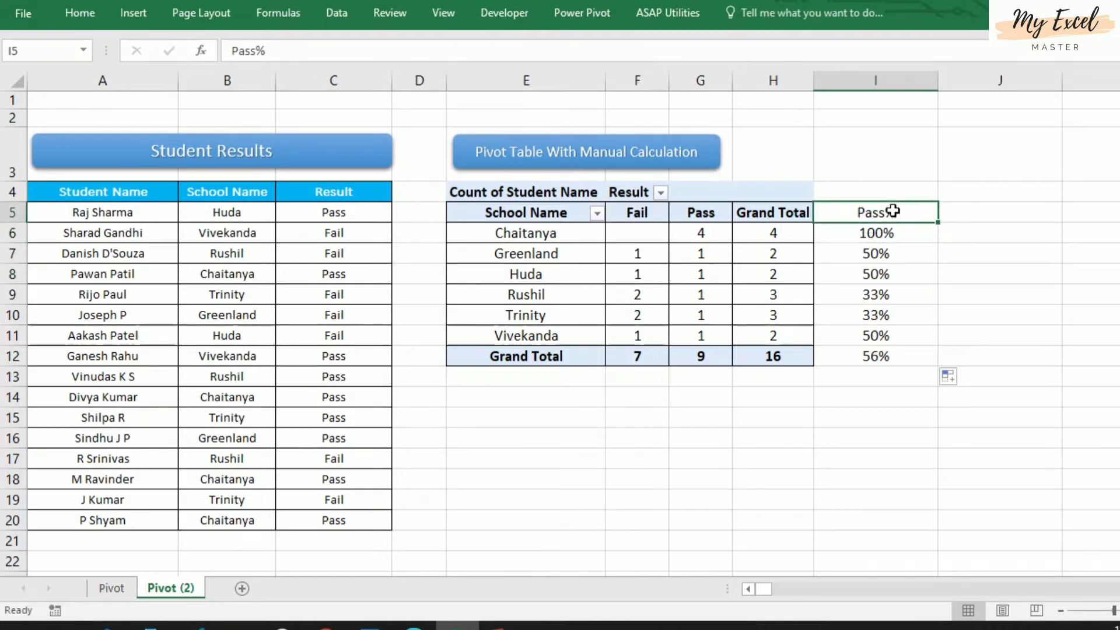
pyautogui.click(587, 255)
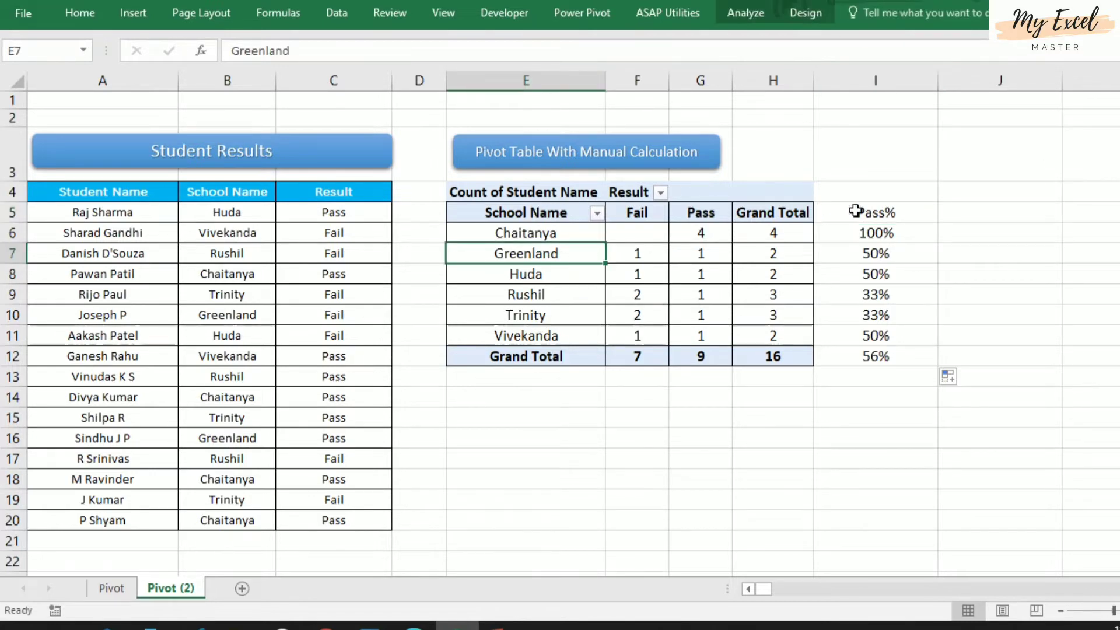
pyautogui.moveTo(855, 214); pyautogui.dragTo(885, 357)
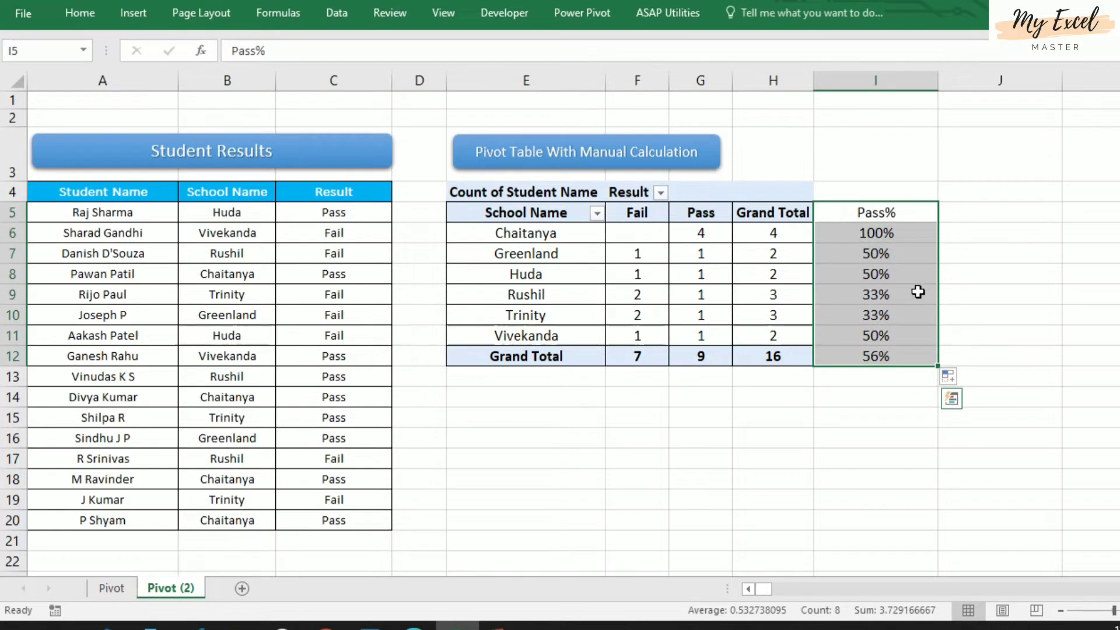
# Step: Copy the "Pivot Table With Manual Calculation" heading shape to row 3 above columns J to L
pyautogui.click(882, 292)
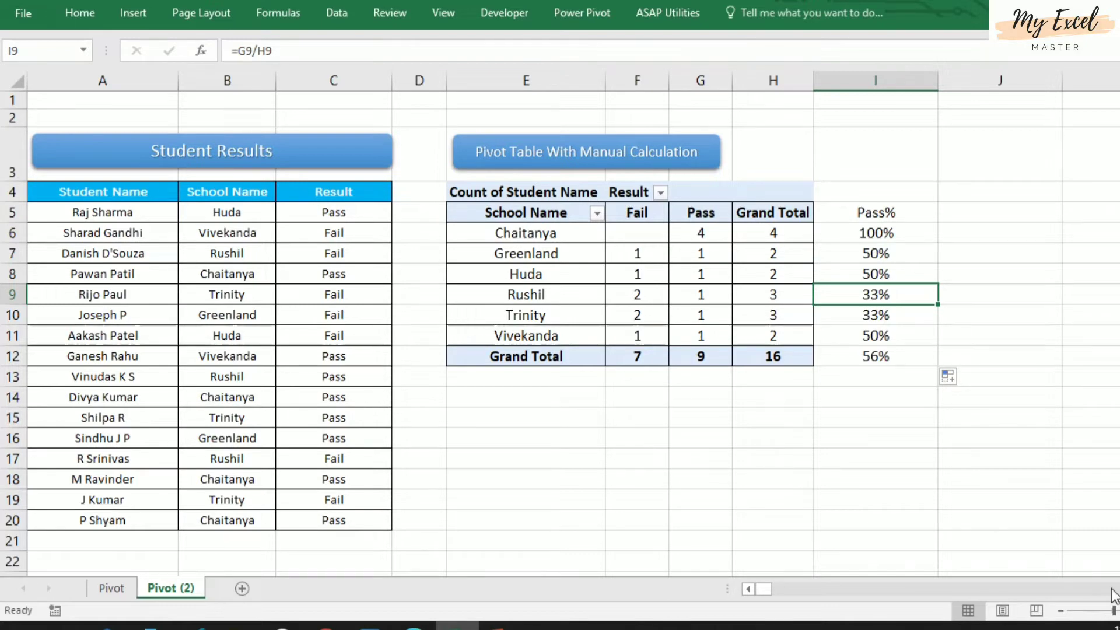
pyautogui.hscroll(1, 826, 468)
pyautogui.hscroll(2, 572, 324)
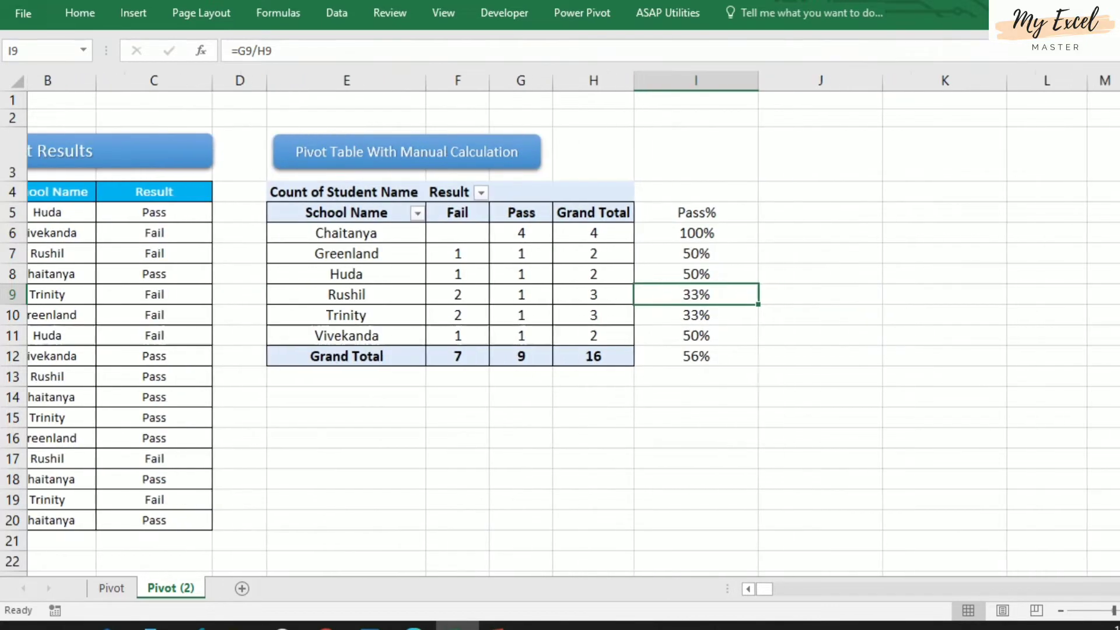
pyautogui.click(147, 163)
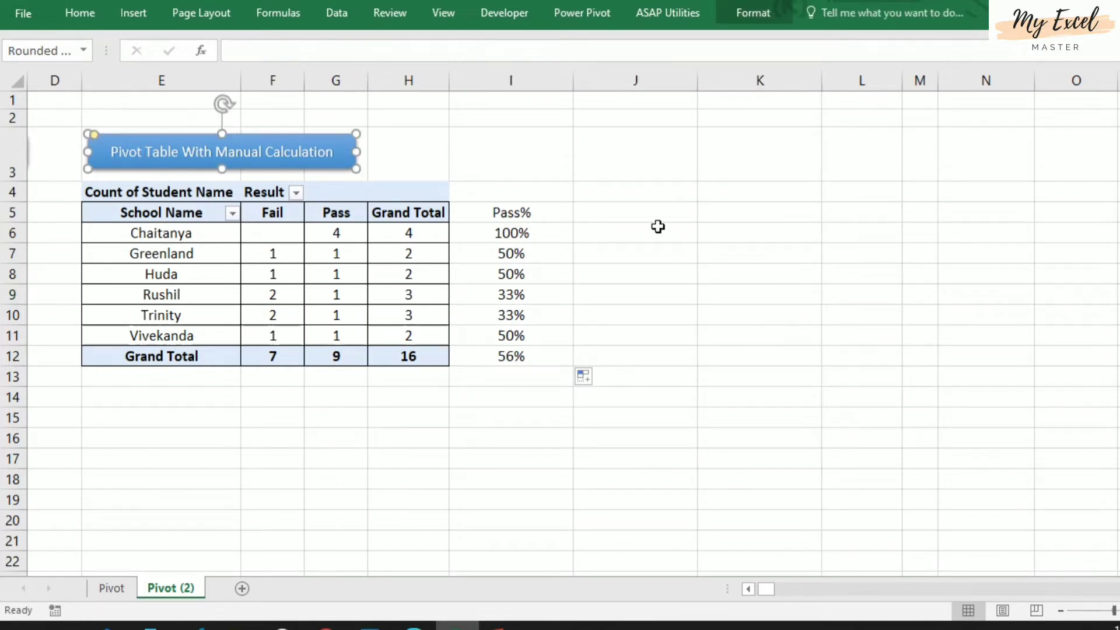
pyautogui.moveTo(350, 172); pyautogui.dragTo(851, 162)
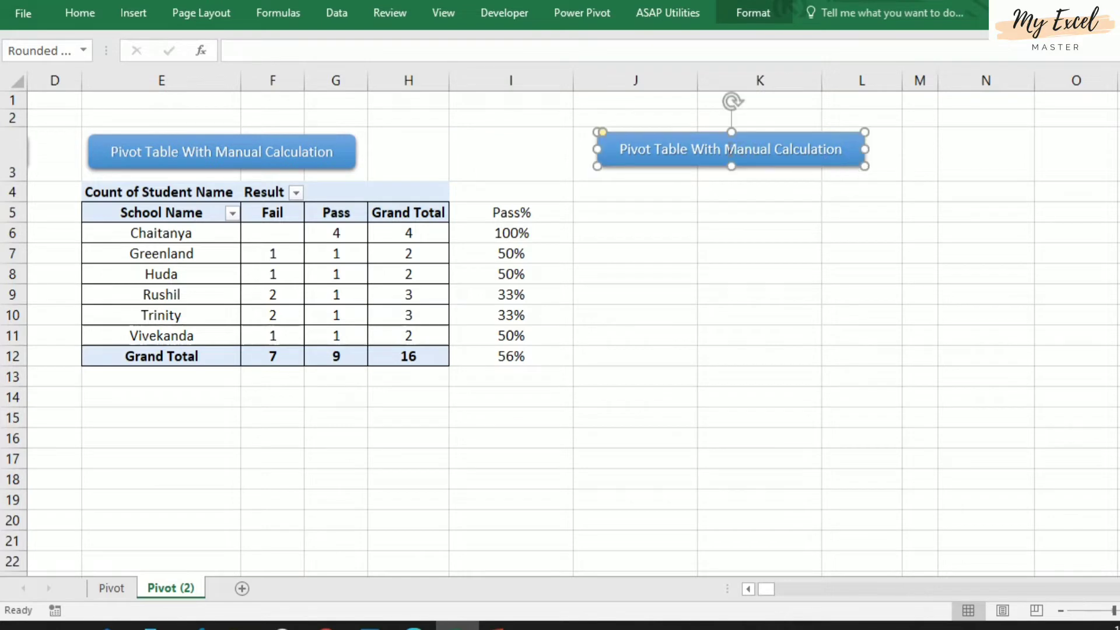
# Step: Change the copied heading's text to "Pivot Table With Calculated Item"
pyautogui.hotkey('ctrl', 'shift', 'Right')
pyautogui.press('Delete')
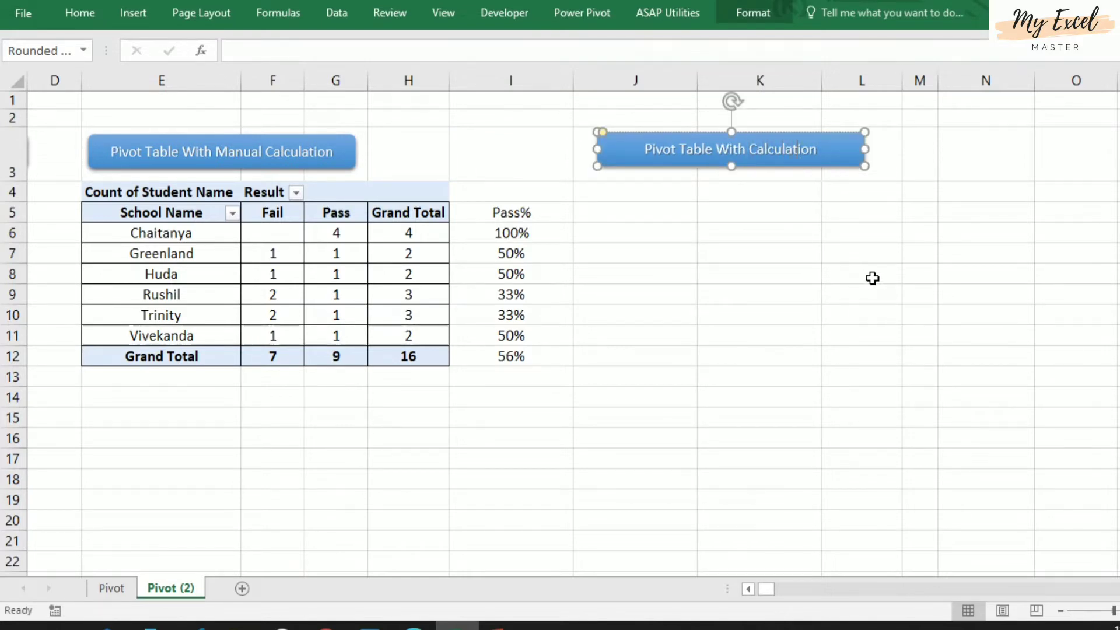
pyautogui.write('ed')
pyautogui.press('Delete')
pyautogui.press('Delete')
pyautogui.press('Delete')
pyautogui.write('Item')
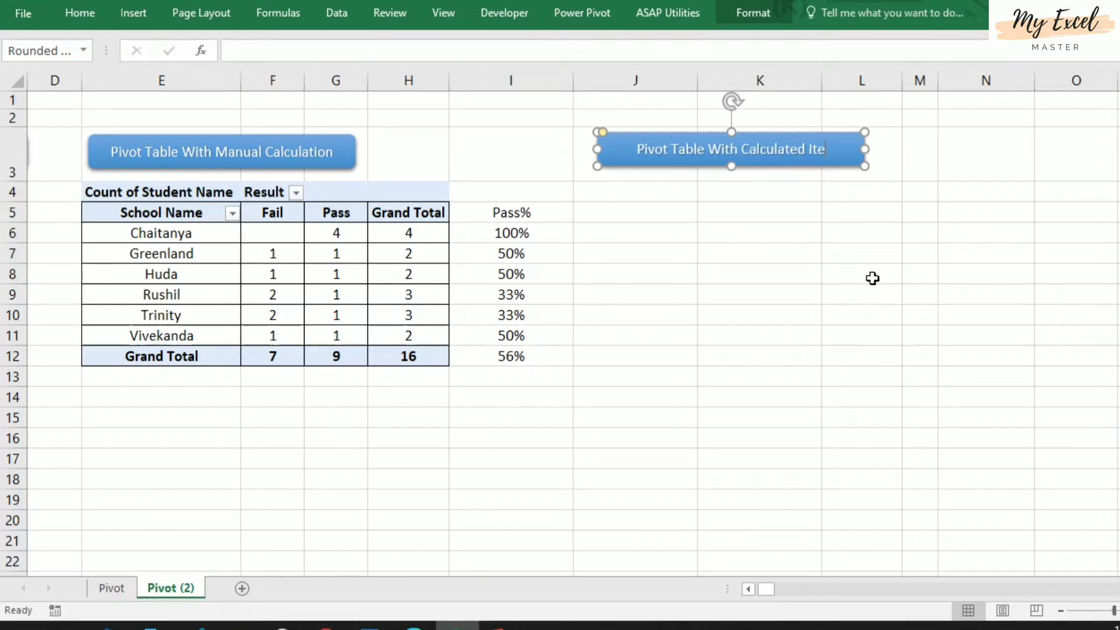
pyautogui.click(796, 276)
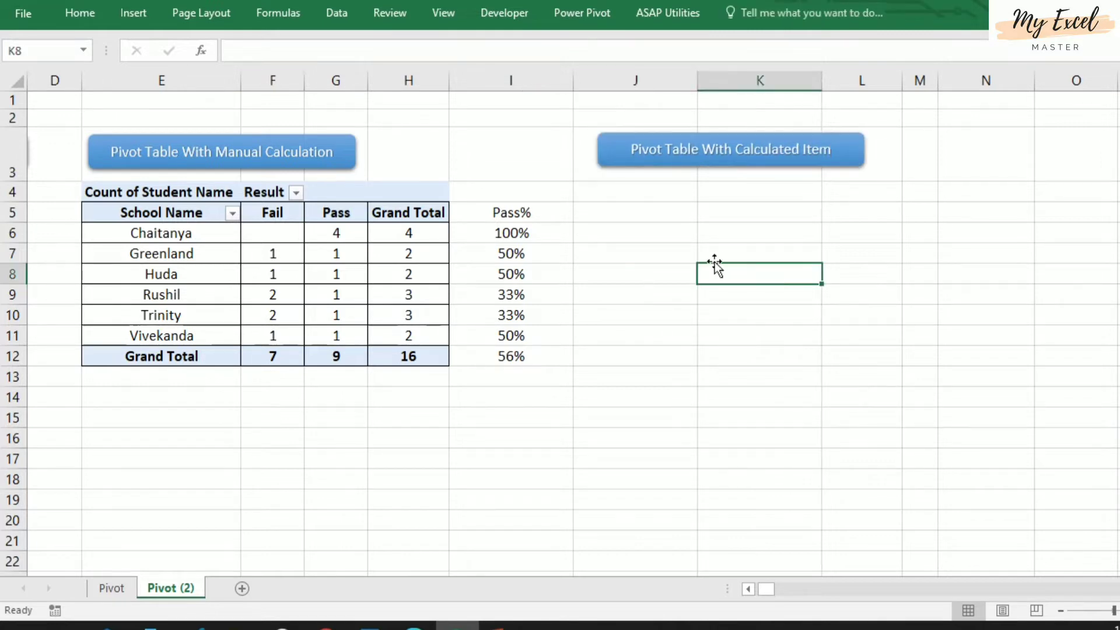
# Step: Insert a pivot table at cell J5 of the existing worksheet, using the Student Results range A4:C20 as its source
pyautogui.click(628, 197)
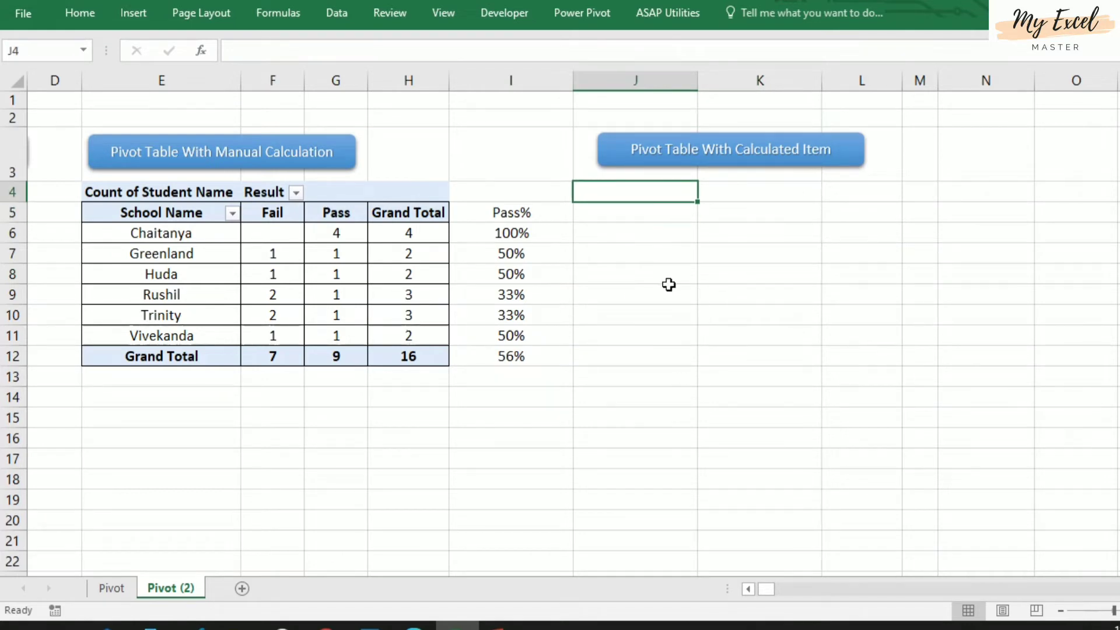
pyautogui.click(634, 207)
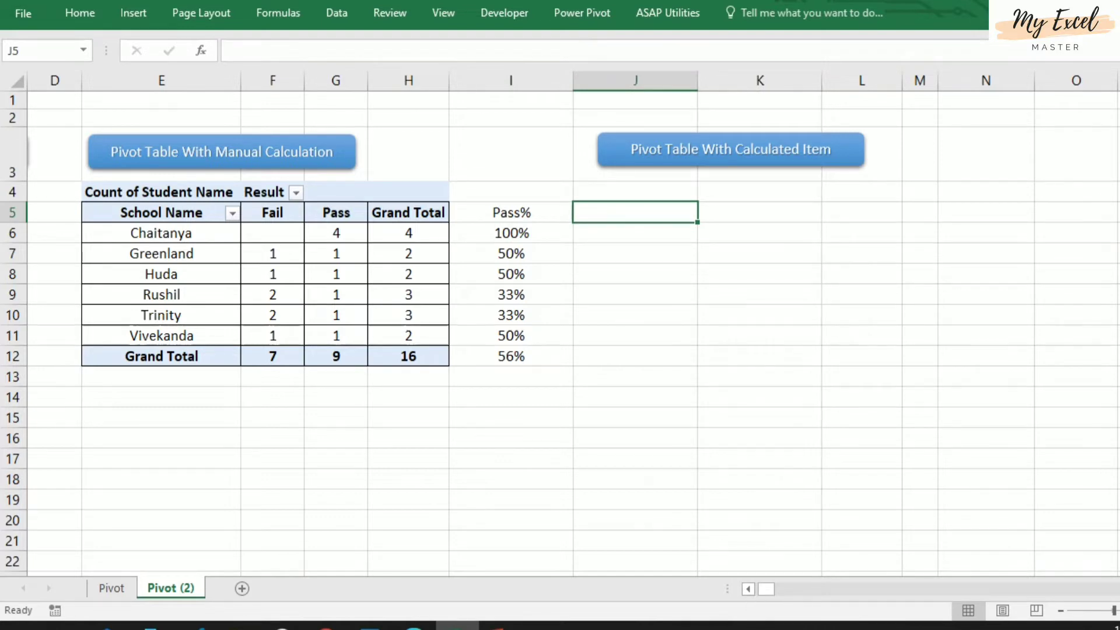
pyautogui.click(132, 10)
pyautogui.click(31, 40)
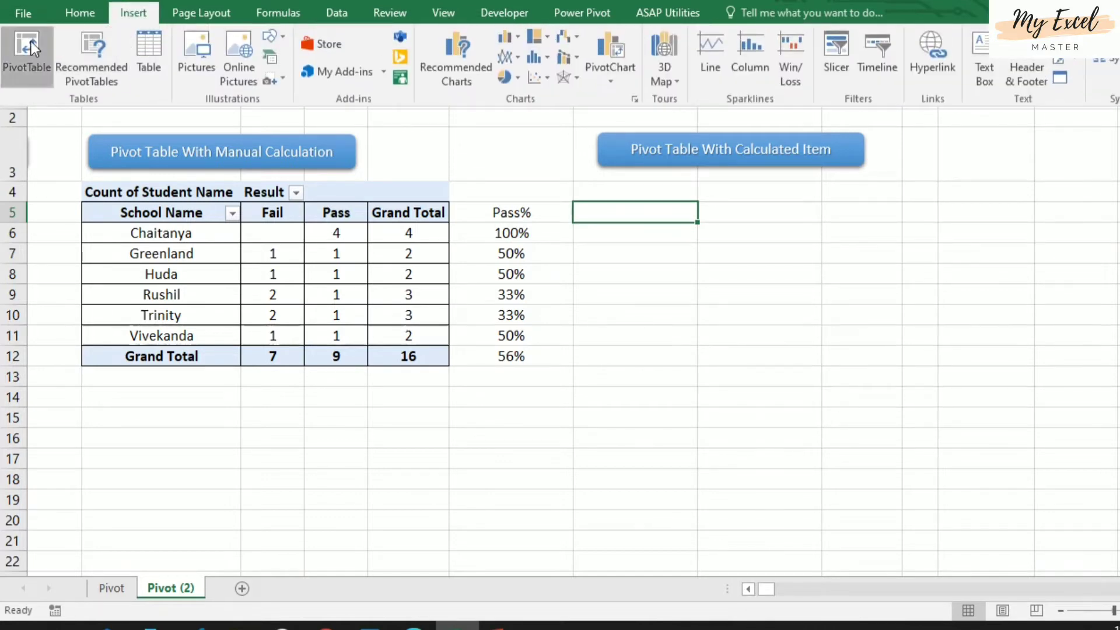
pyautogui.click(748, 589)
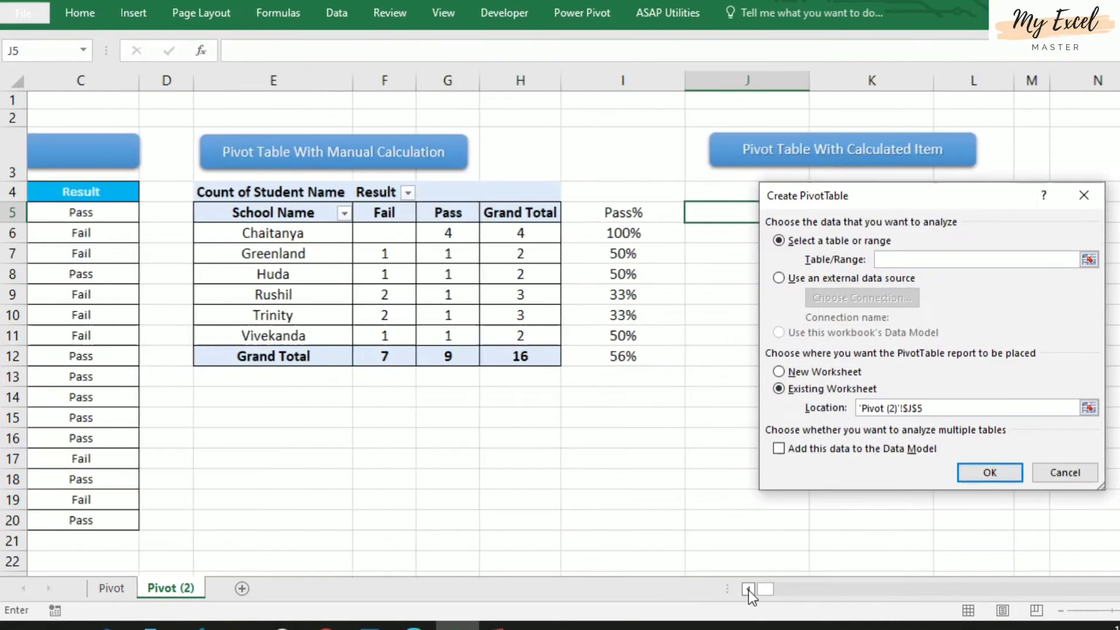
pyautogui.click(748, 589)
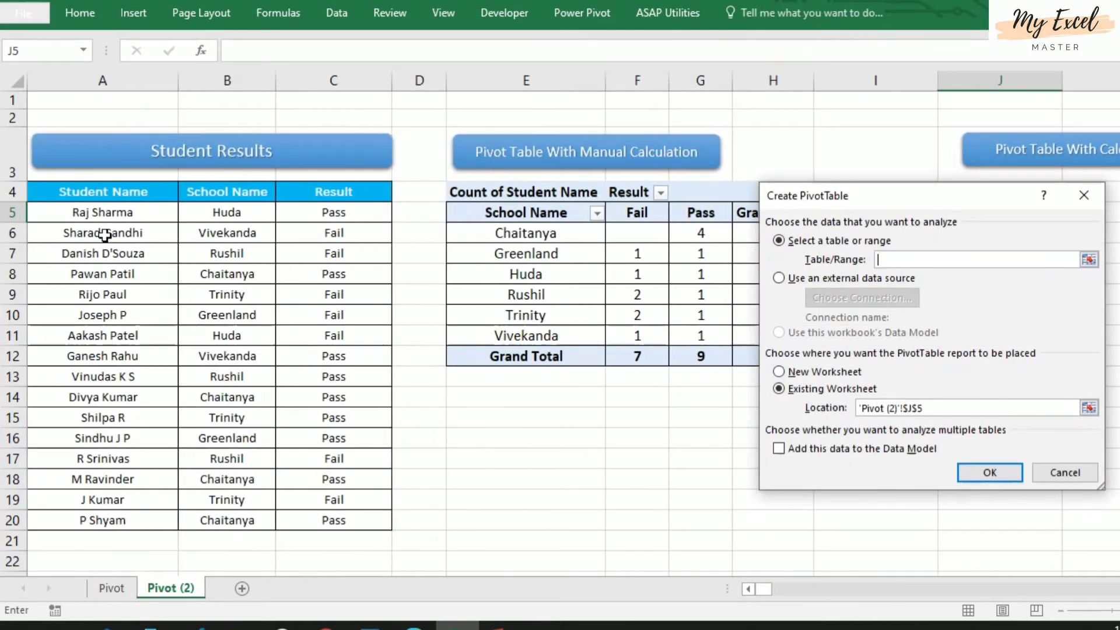
pyautogui.moveTo(82, 193); pyautogui.dragTo(305, 520)
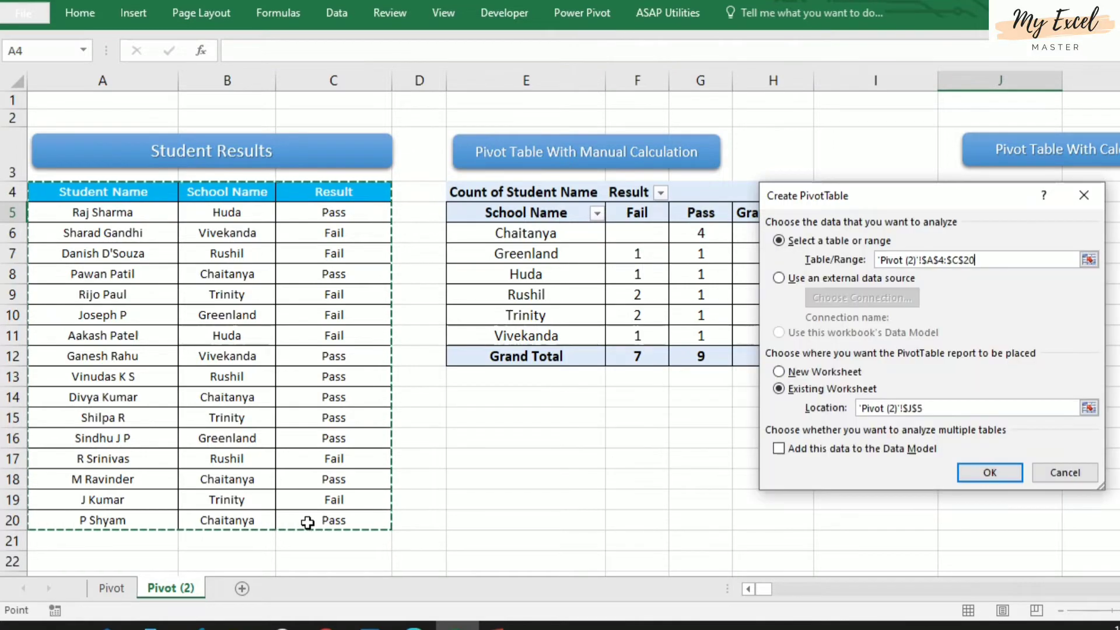
pyautogui.click(1096, 593)
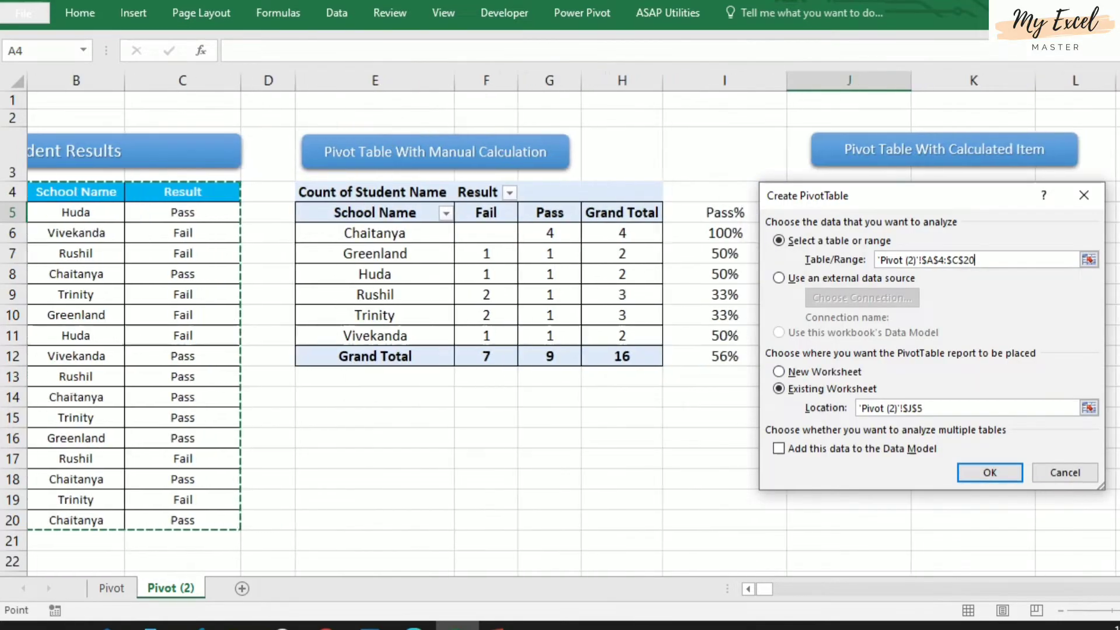
pyautogui.click(1096, 594)
pyautogui.click(1097, 594)
pyautogui.click(1097, 593)
pyautogui.click(1097, 594)
pyautogui.click(1097, 594)
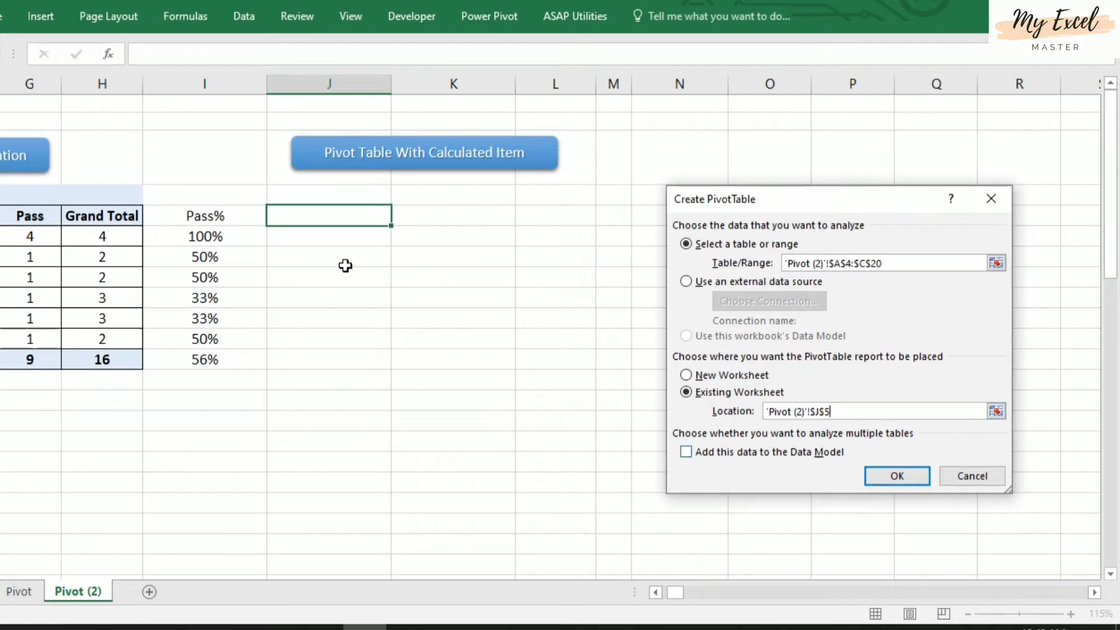
pyautogui.click(895, 475)
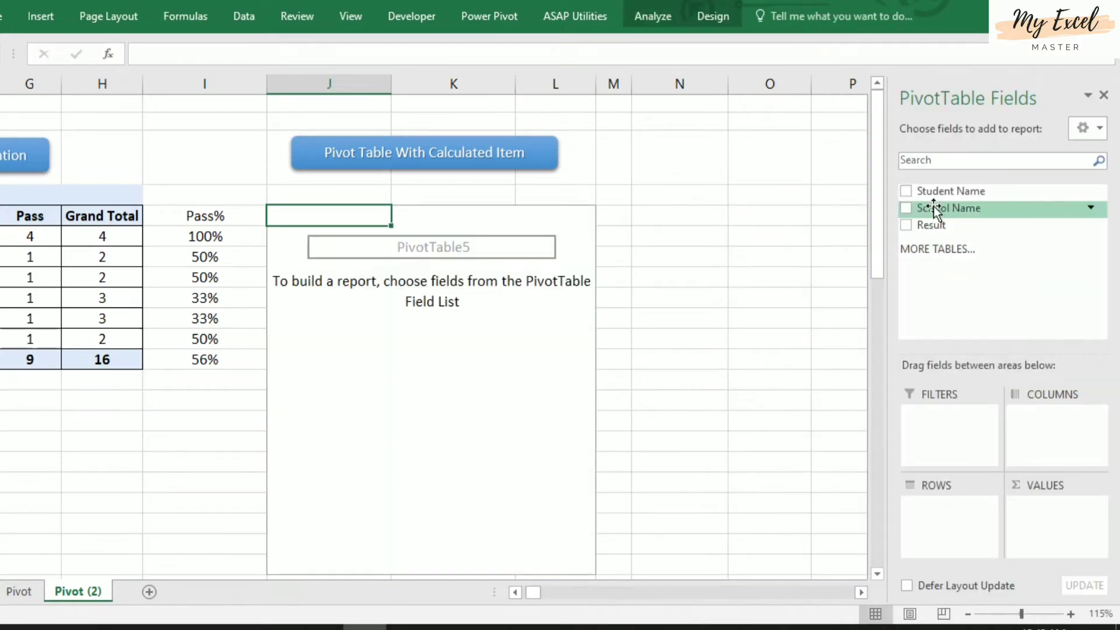
# Step: Lay out the new pivot table with School Name in rows, Result in columns and the count of Student Name as values
pyautogui.moveTo(934, 208); pyautogui.dragTo(943, 523)
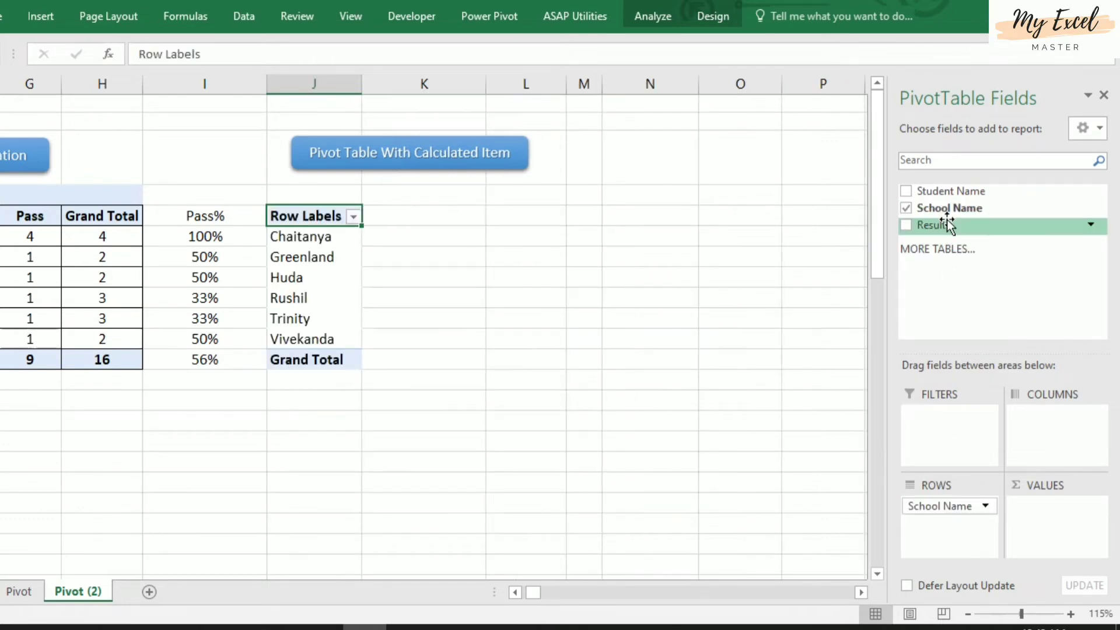
pyautogui.moveTo(1046, 400); pyautogui.dragTo(1045, 403)
pyautogui.moveTo(951, 191); pyautogui.dragTo(1035, 540)
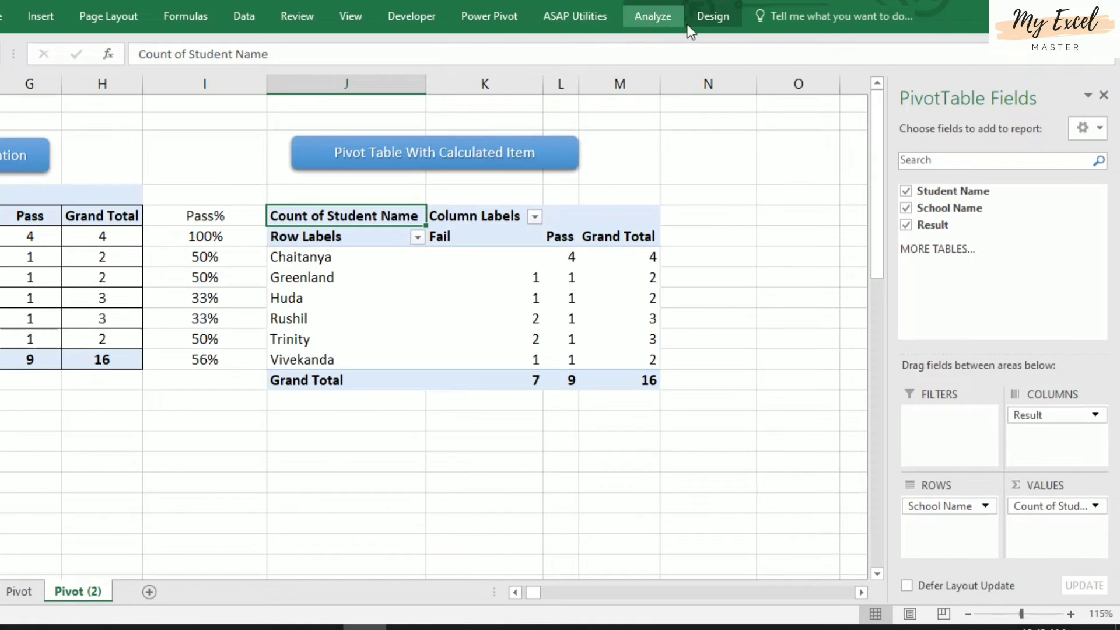
# Step: Show the new pivot table in outline form and turn off grand totals for rows and columns
pyautogui.click(713, 16)
pyautogui.click(33, 56)
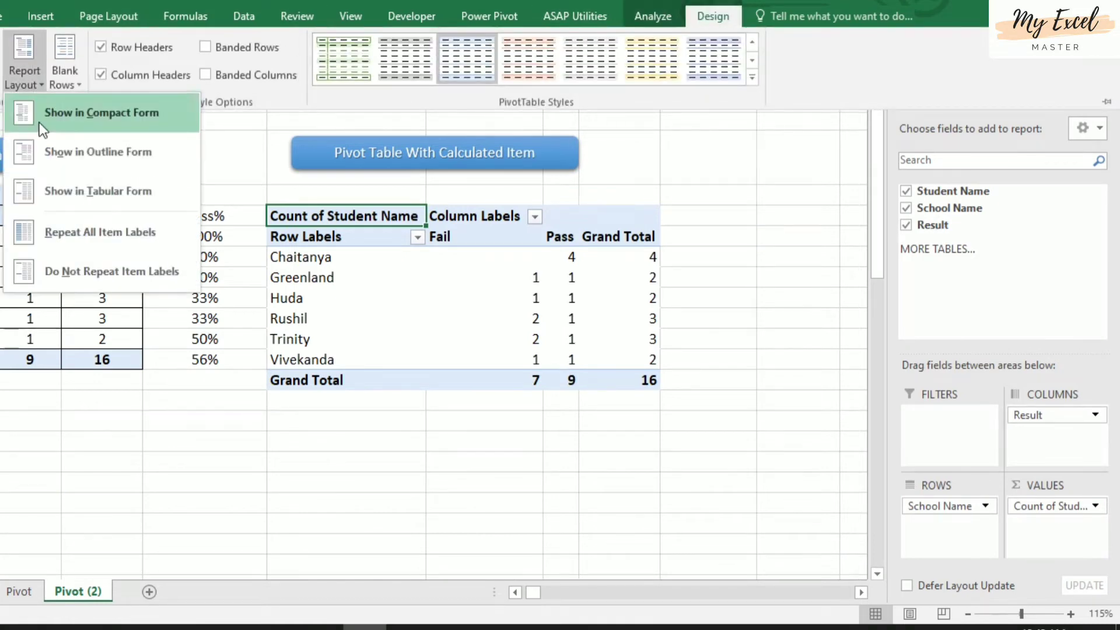
pyautogui.click(56, 164)
pyautogui.click(0, 70)
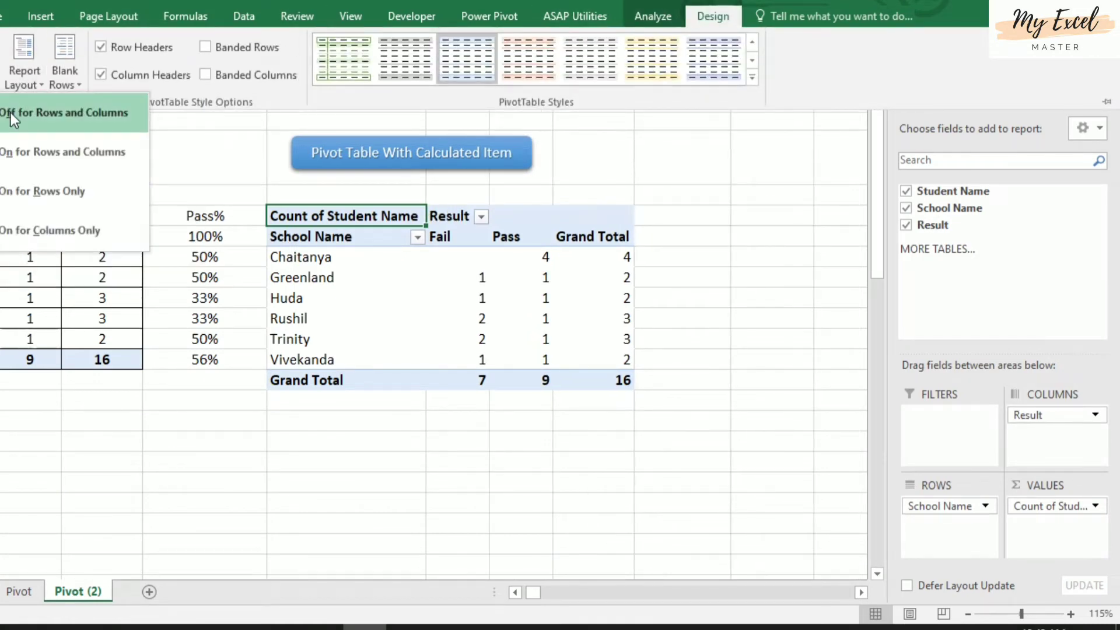
pyautogui.click(61, 115)
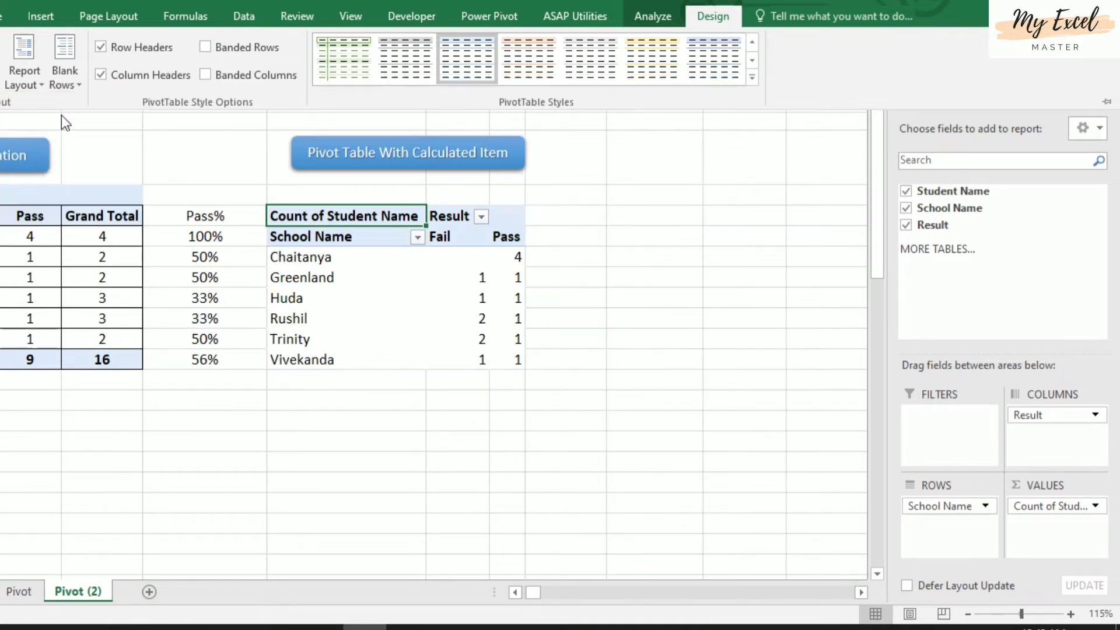
# Step: Apply all borders and centre alignment to the new pivot table's range J6:L12
pyautogui.click(6, 16)
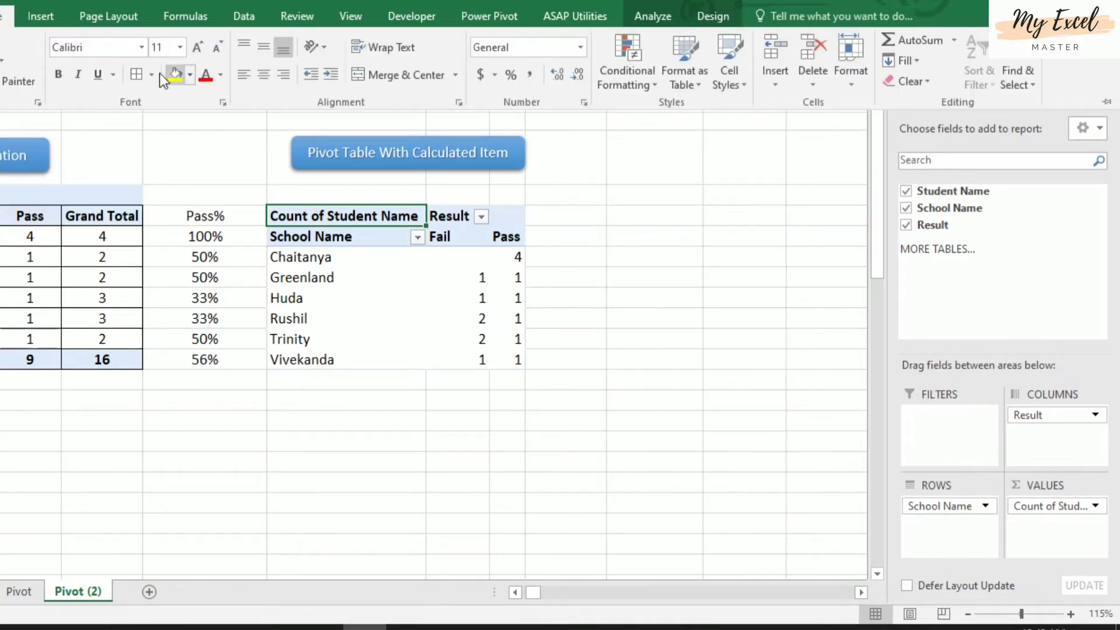
pyautogui.click(326, 238)
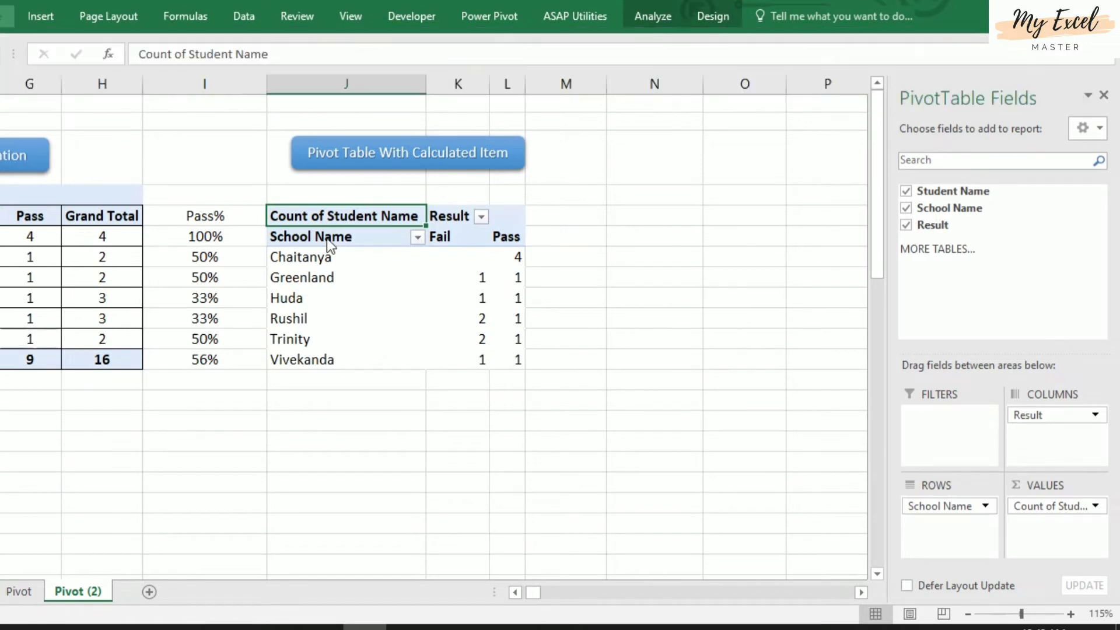
pyautogui.moveTo(331, 238); pyautogui.dragTo(515, 358)
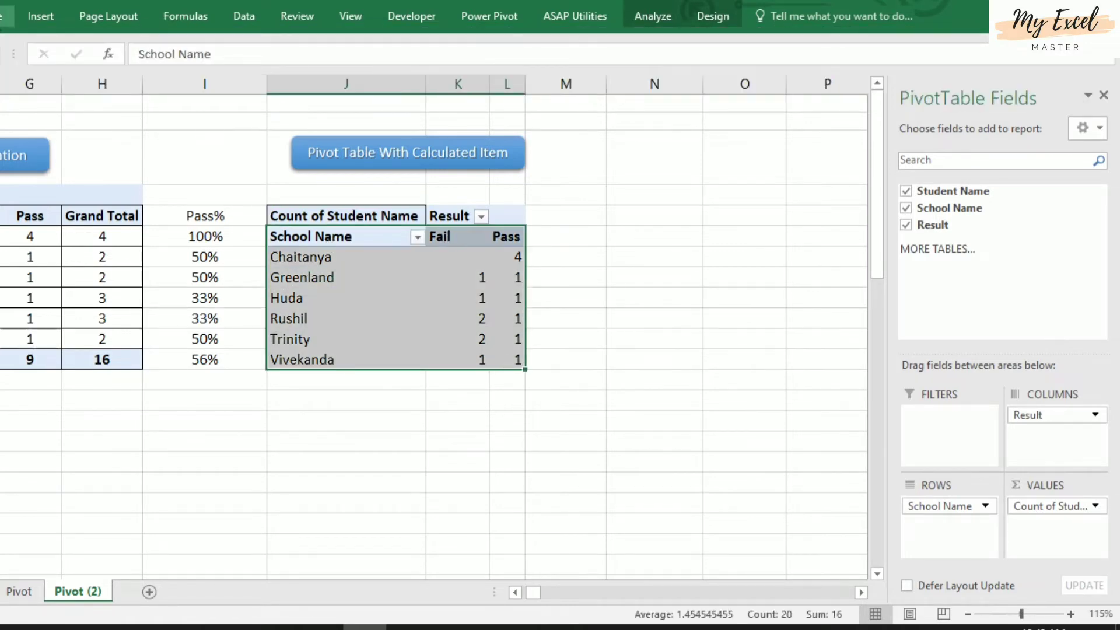
pyautogui.click(6, 16)
pyautogui.click(130, 76)
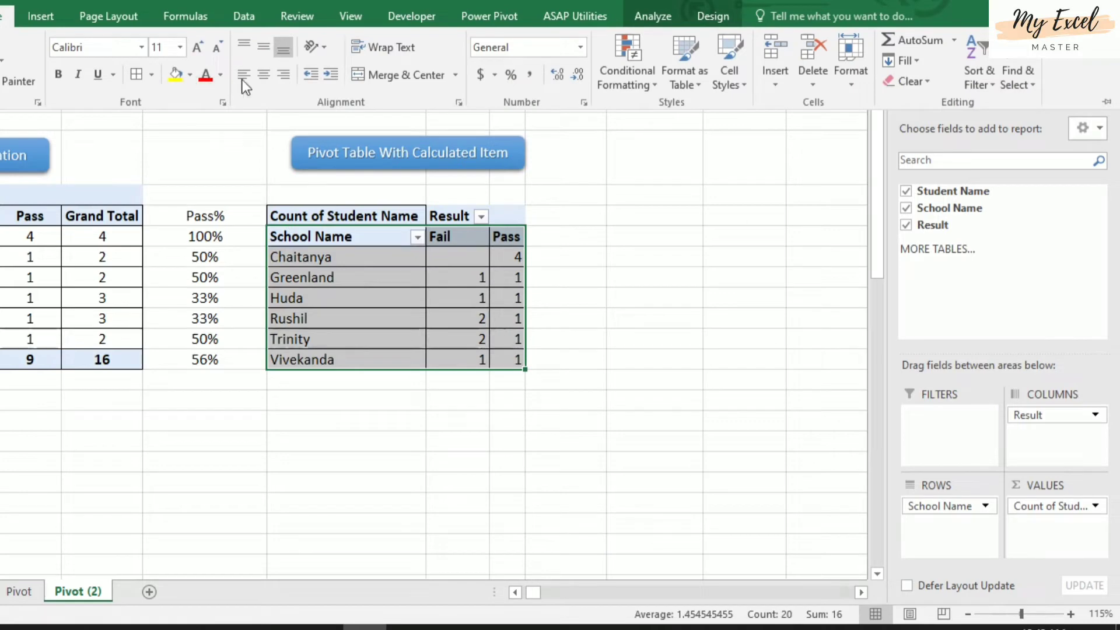
pyautogui.click(264, 74)
pyautogui.click(570, 245)
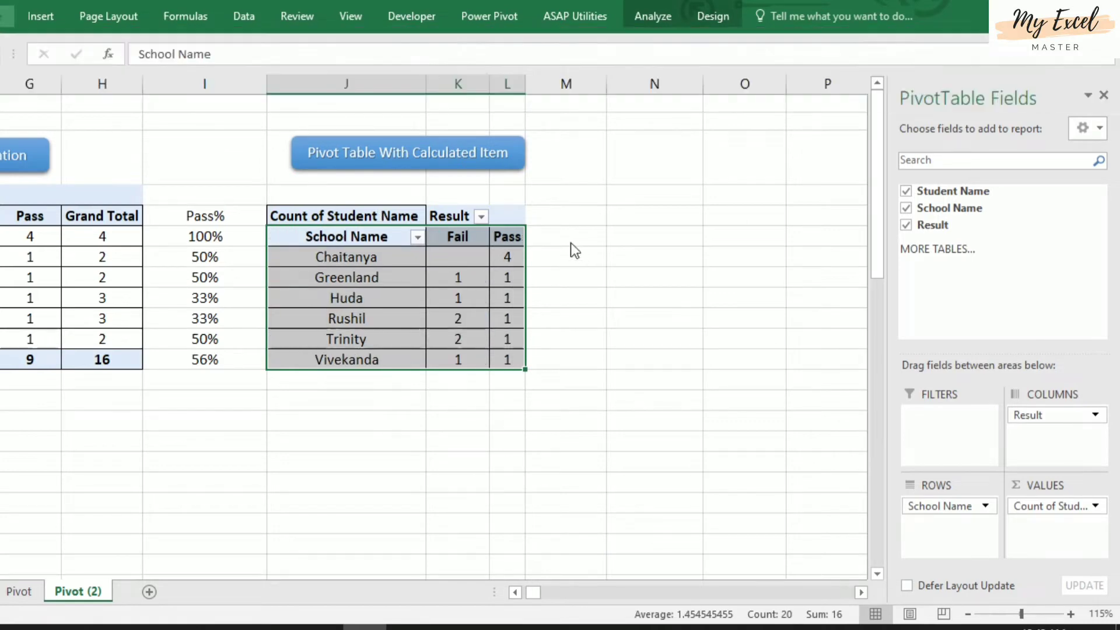
# Step: Select the new pivot table's Pass header and close the PivotTable field list
pyautogui.click(503, 238)
pyautogui.click(502, 239)
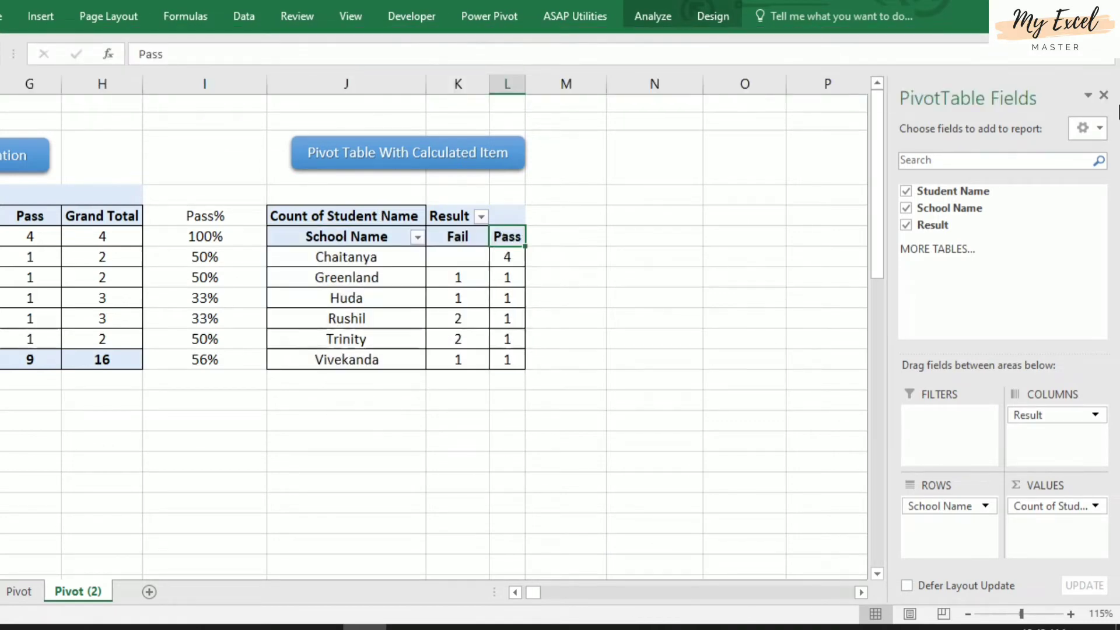
pyautogui.click(1103, 95)
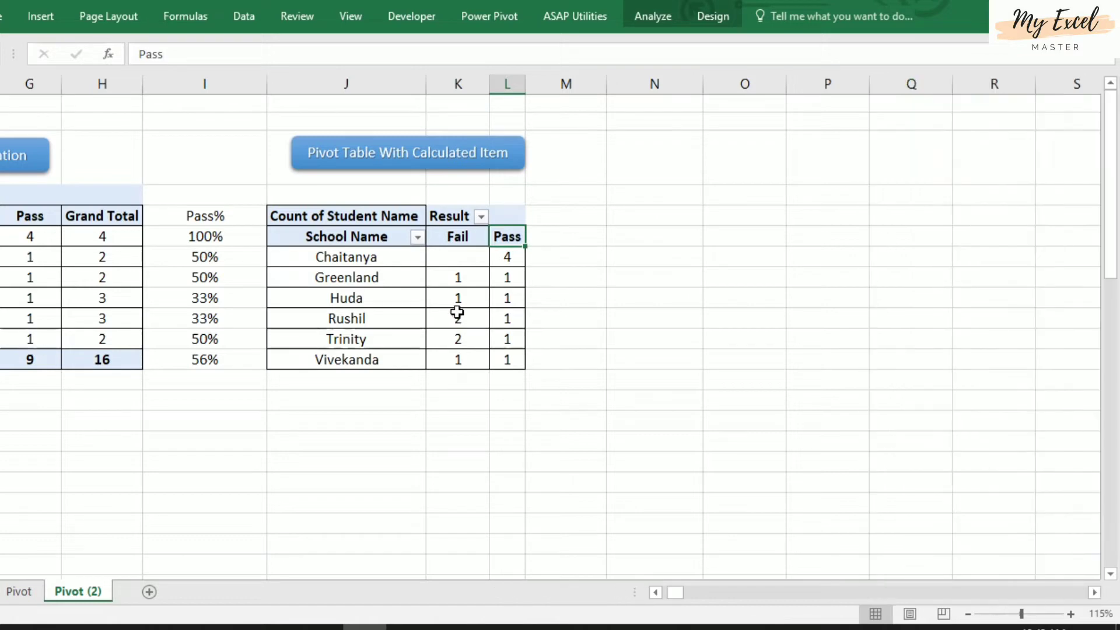
# Step: Narrow the Pass% column I and insert a blank column between it and the new pivot table
pyautogui.moveTo(264, 84); pyautogui.dragTo(218, 84)
pyautogui.click(261, 86)
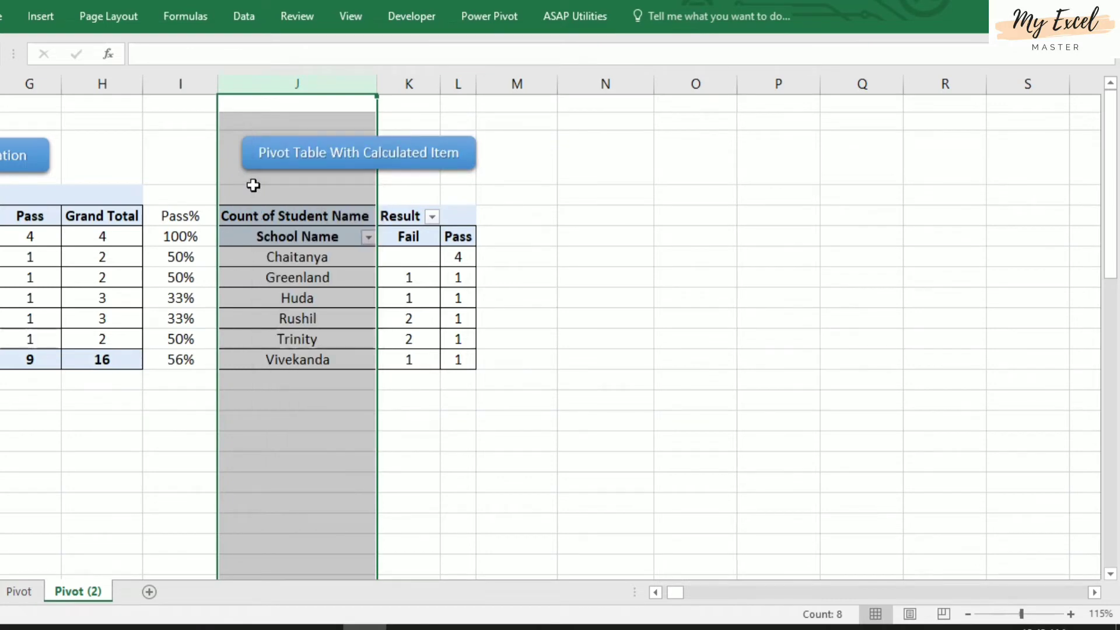
pyautogui.rightClick(253, 184)
pyautogui.click(289, 311)
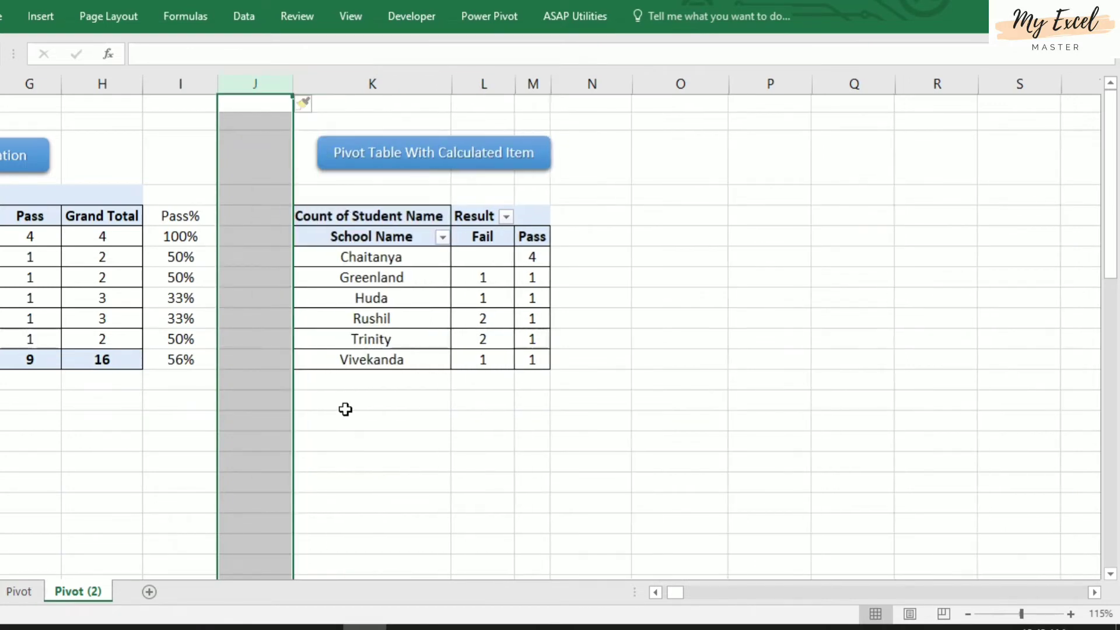
pyautogui.click(374, 441)
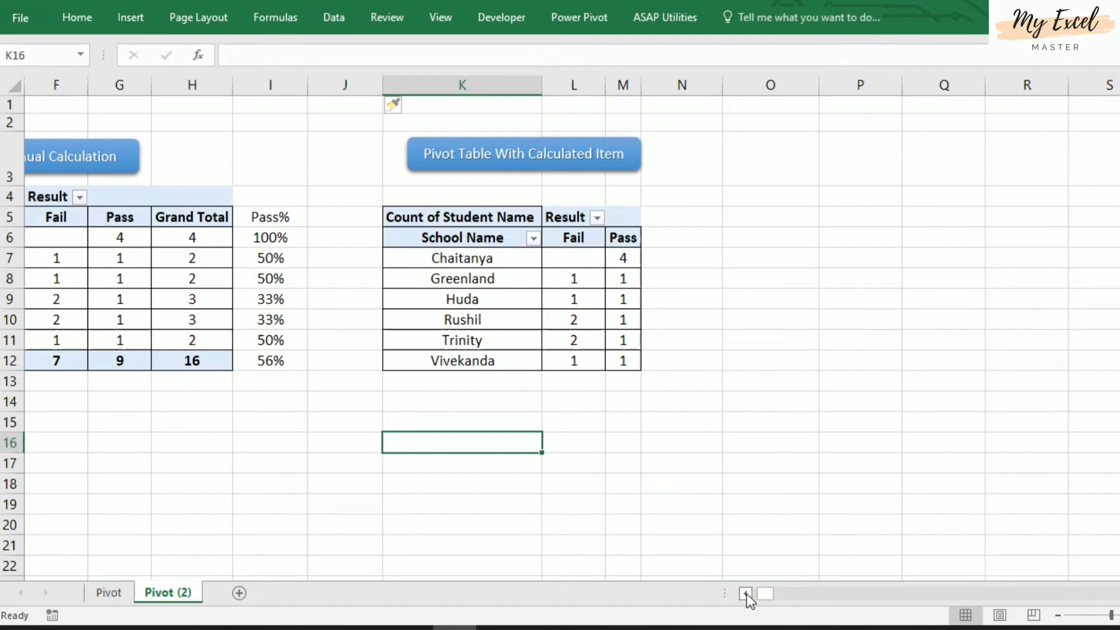
# Step: Start a new calculated item for the Result field of the second pivot table and name it "Pass %"
pyautogui.click(747, 593)
pyautogui.click(793, 238)
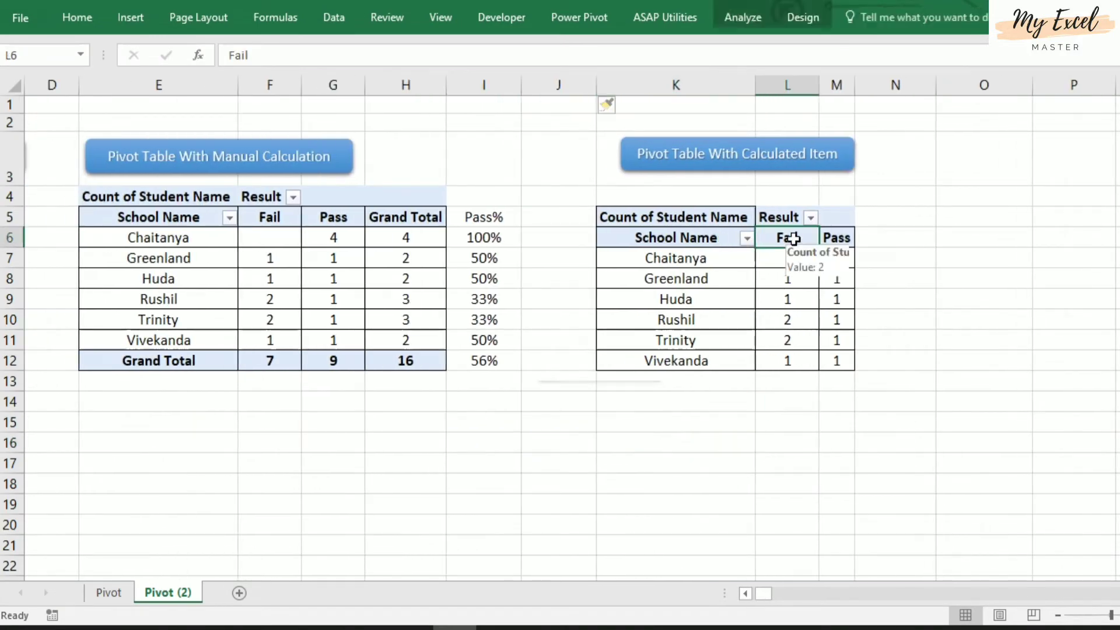
pyautogui.click(840, 238)
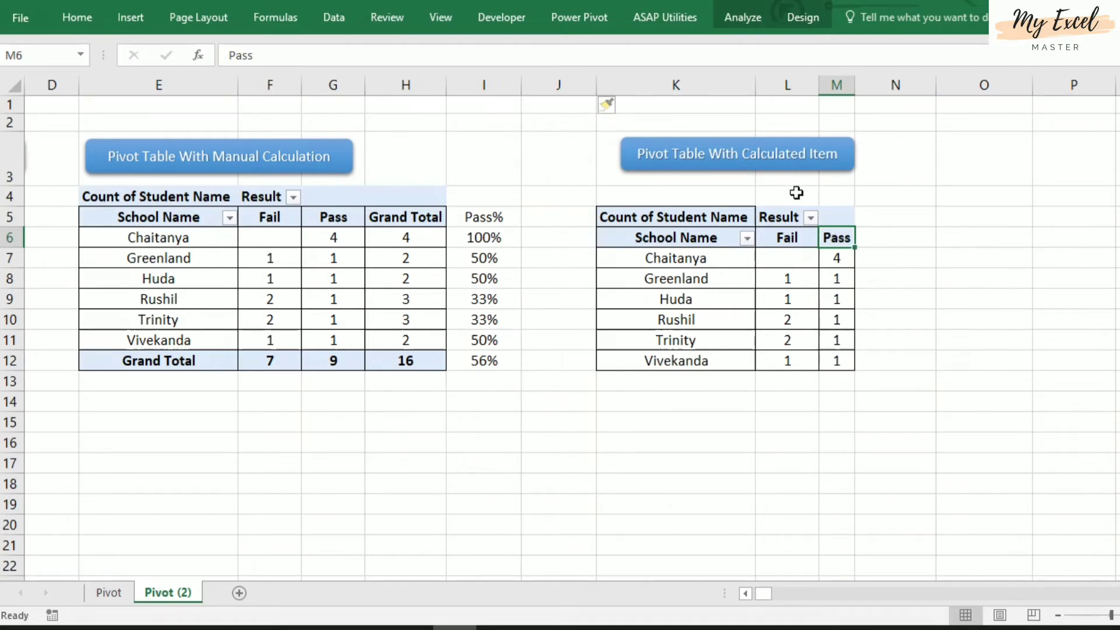
pyautogui.click(744, 17)
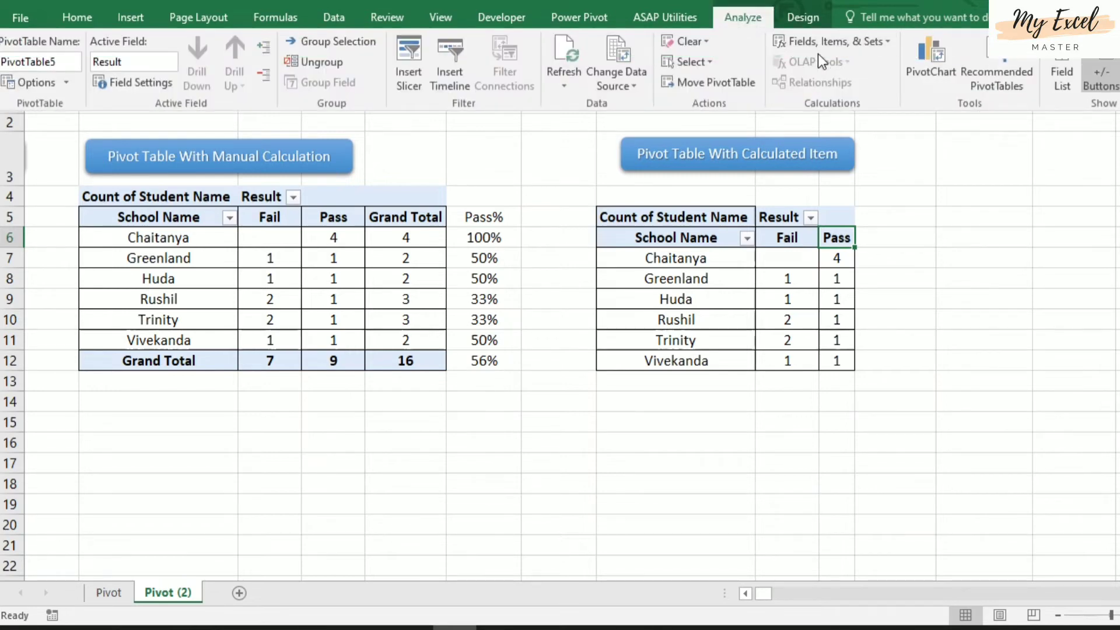
pyautogui.click(884, 44)
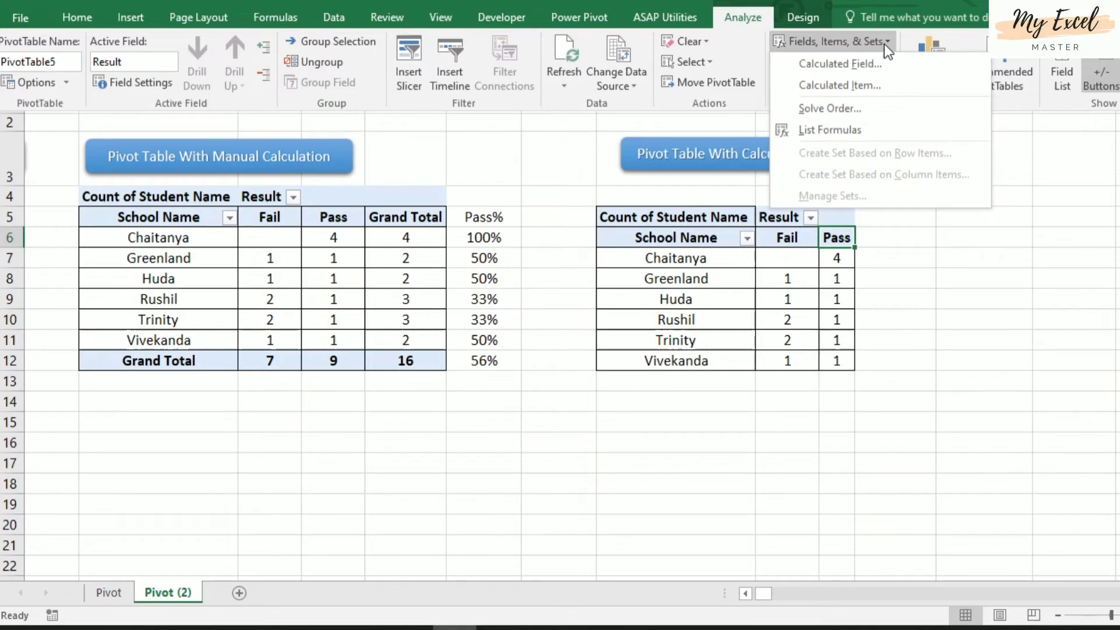
pyautogui.click(848, 85)
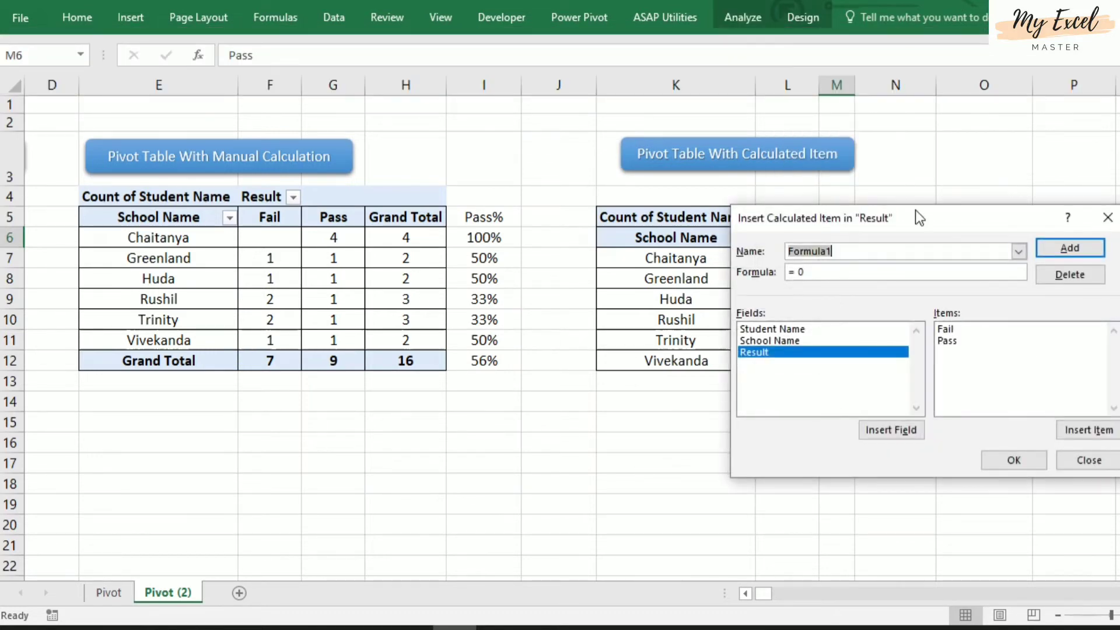
pyautogui.moveTo(912, 224); pyautogui.dragTo(371, 272)
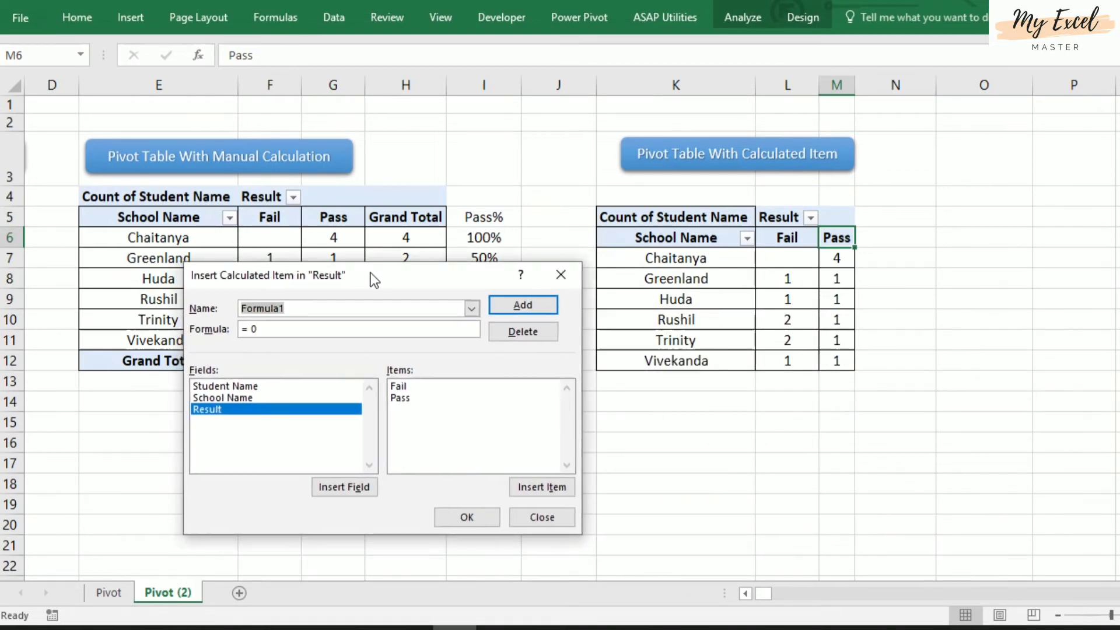
pyautogui.click(313, 304)
pyautogui.write('Pass')
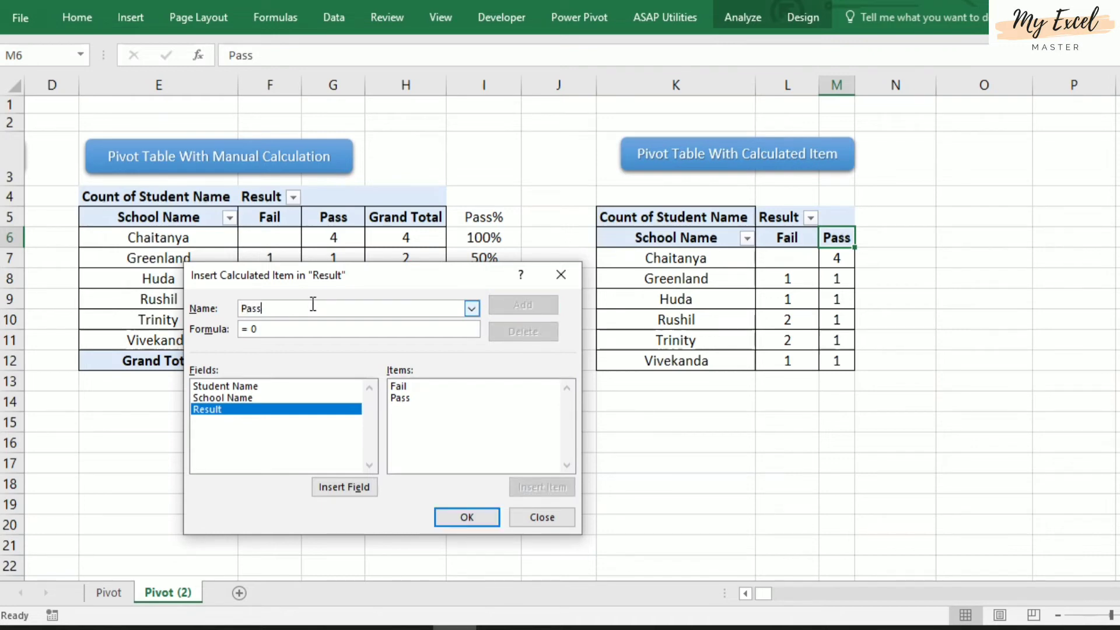
pyautogui.write(' %')
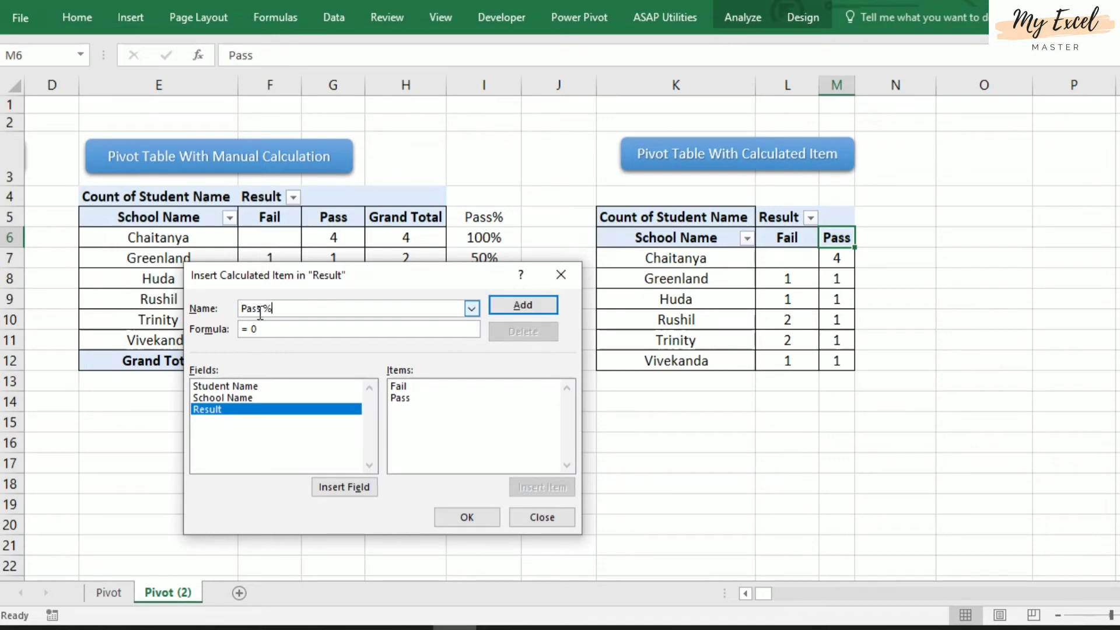
# Step: Set the calculated item's formula to = Pass / (Fail + Pass), create it, and decline replacing the existing sheet data
pyautogui.click(267, 329)
pyautogui.doubleClick(409, 399)
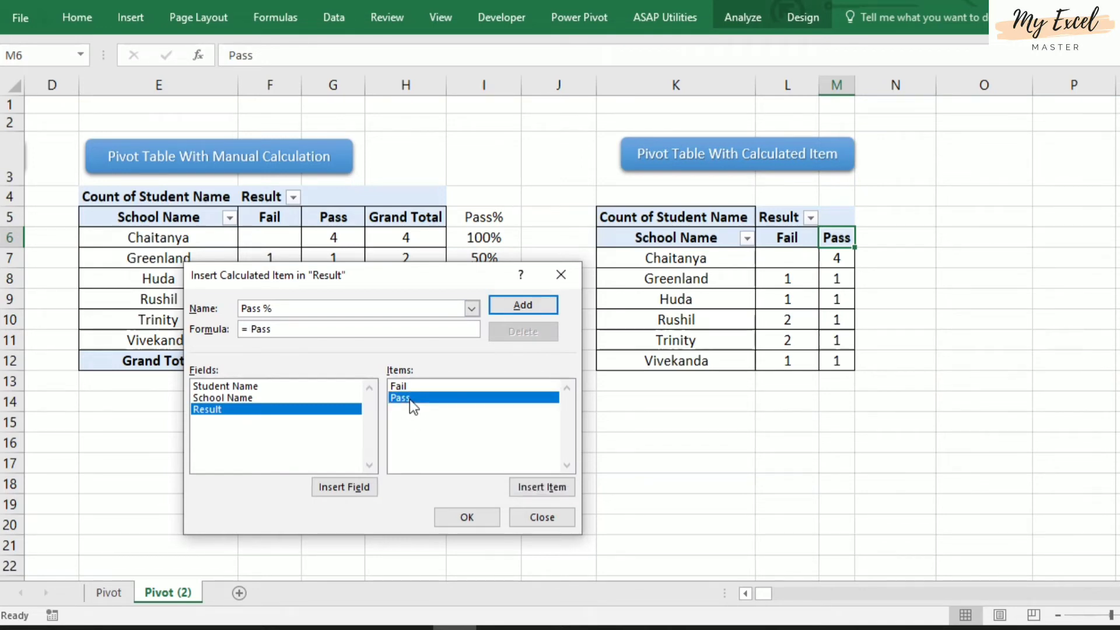
pyautogui.write('/')
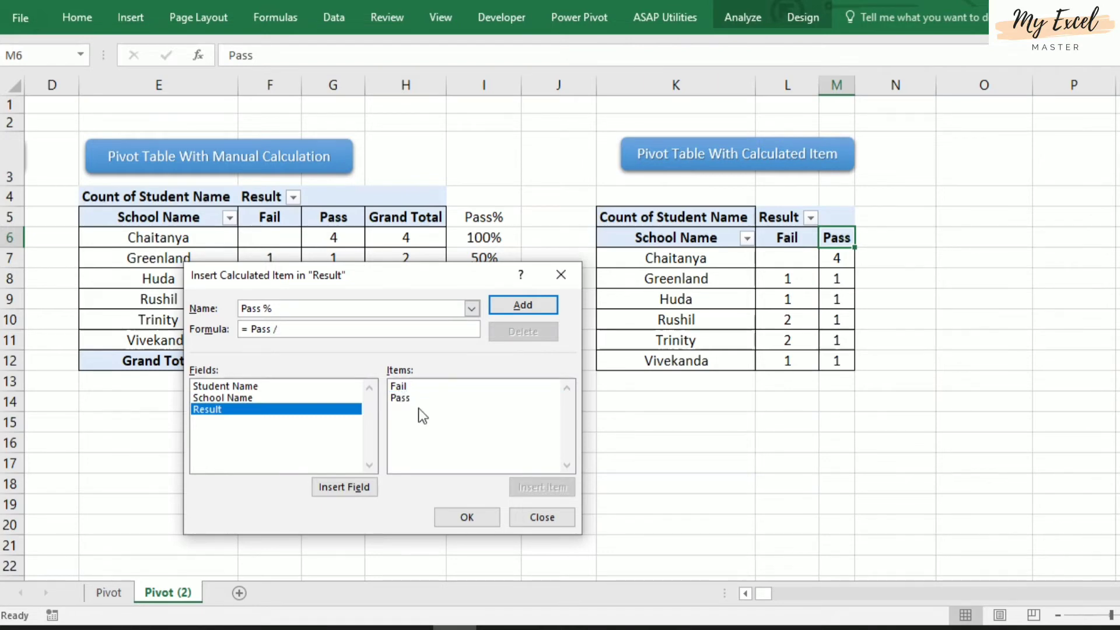
pyautogui.write(' (')
pyautogui.click(409, 386)
pyautogui.doubleClick(409, 387)
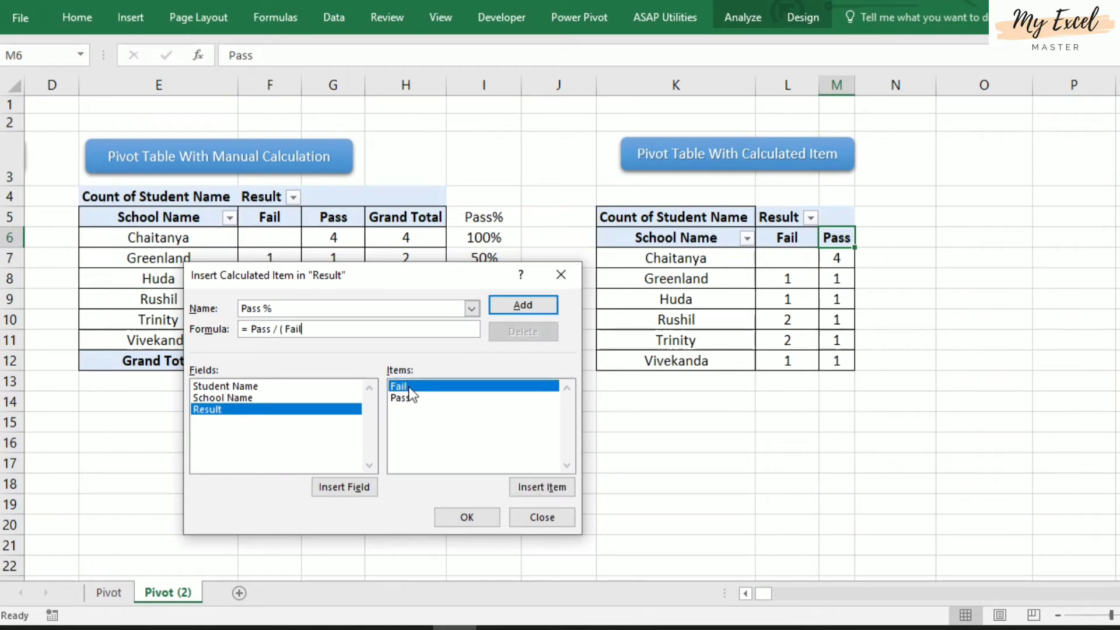
pyautogui.write('+')
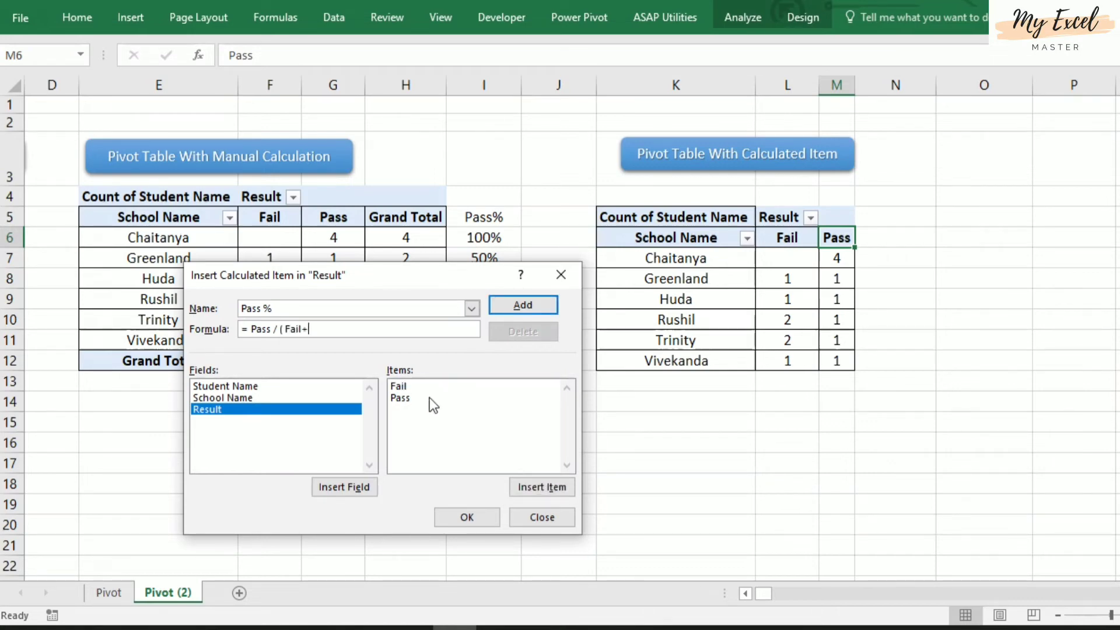
pyautogui.click(413, 398)
pyautogui.doubleClick(414, 399)
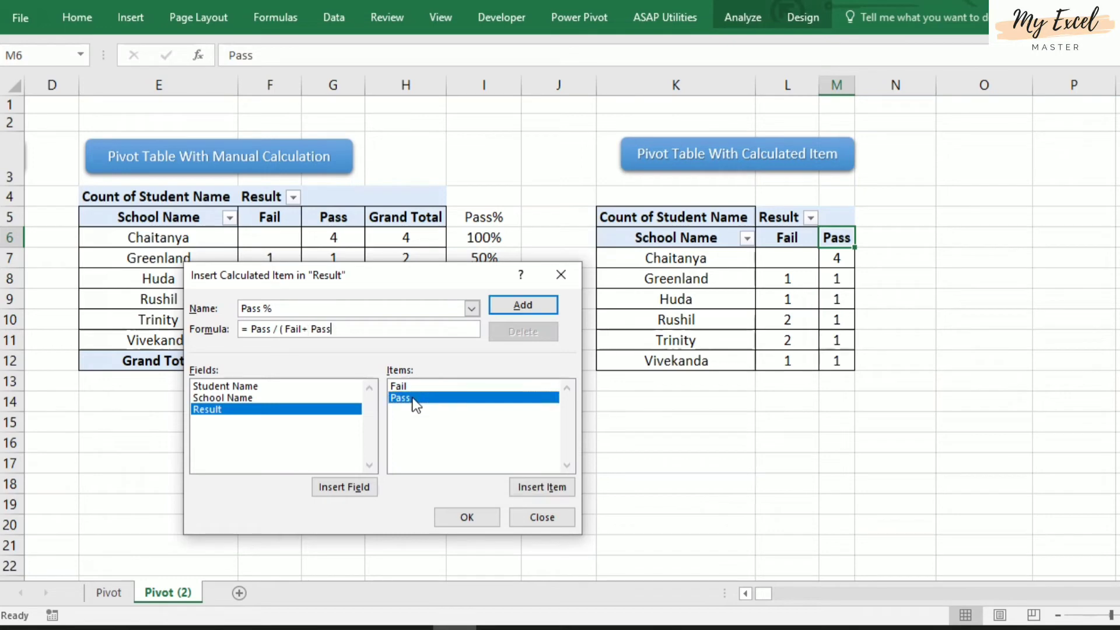
pyautogui.write(')')
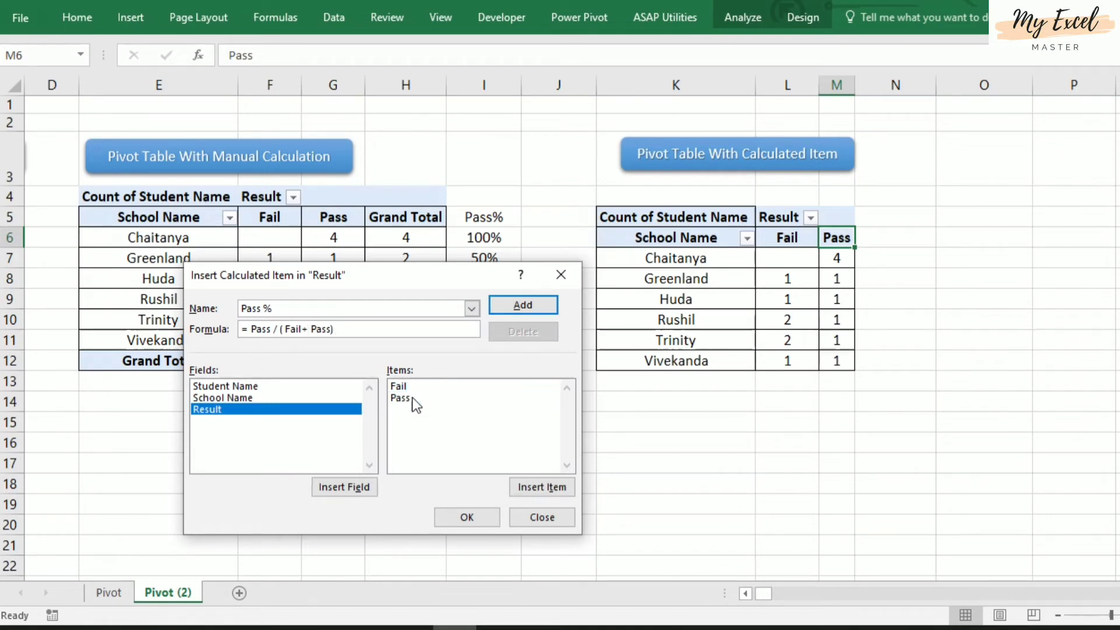
pyautogui.click(475, 520)
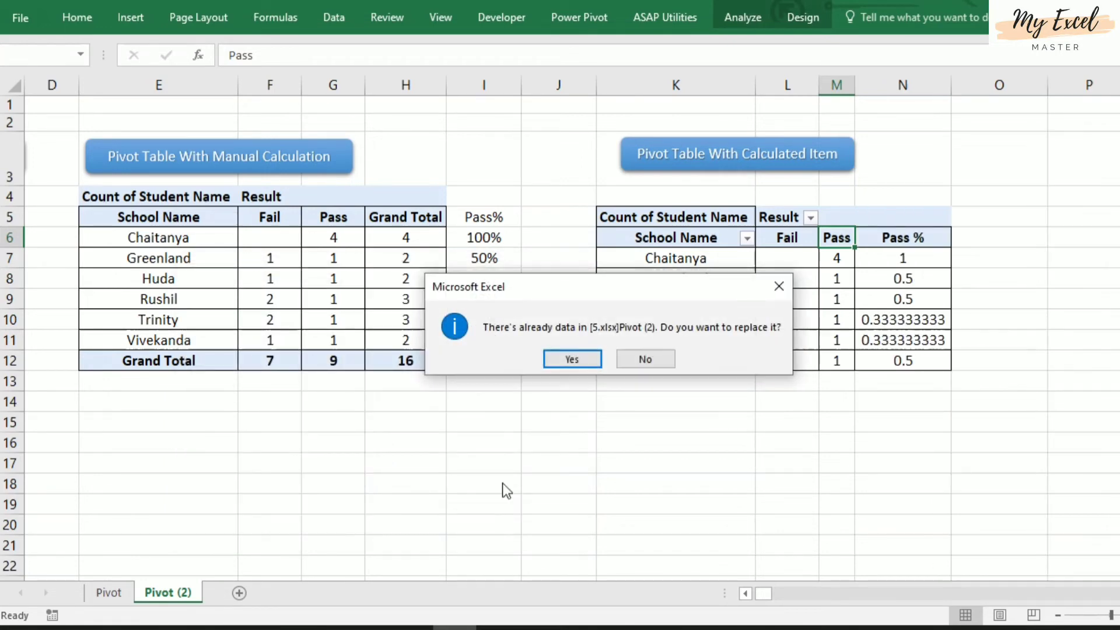
pyautogui.click(643, 358)
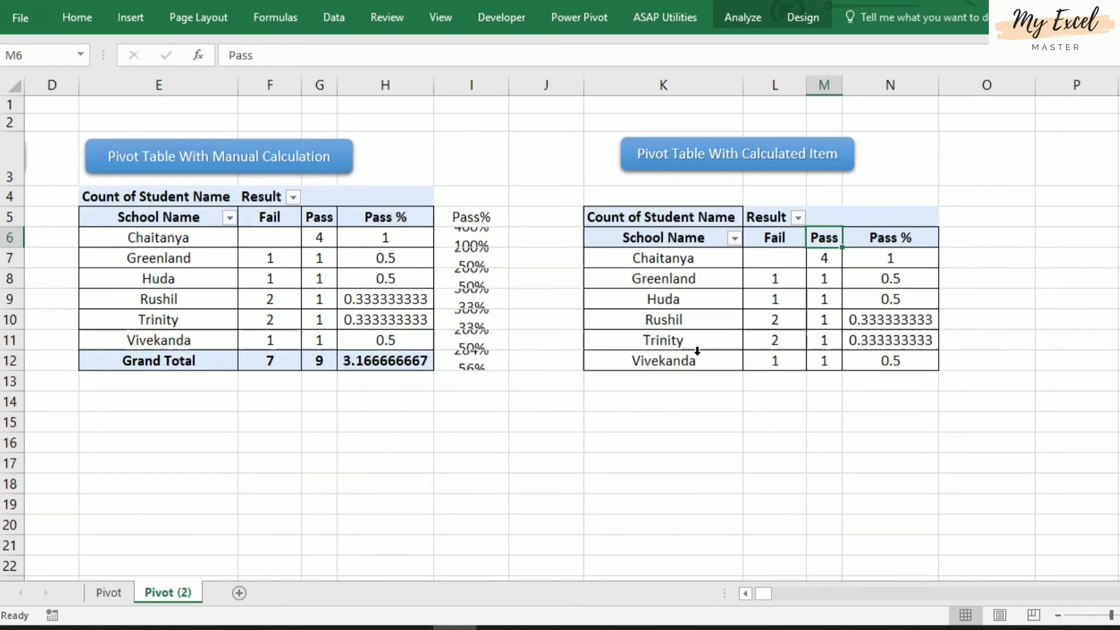
# Step: Format the Pass % column N6:N12 of the second pivot table as percentages
pyautogui.click(472, 239)
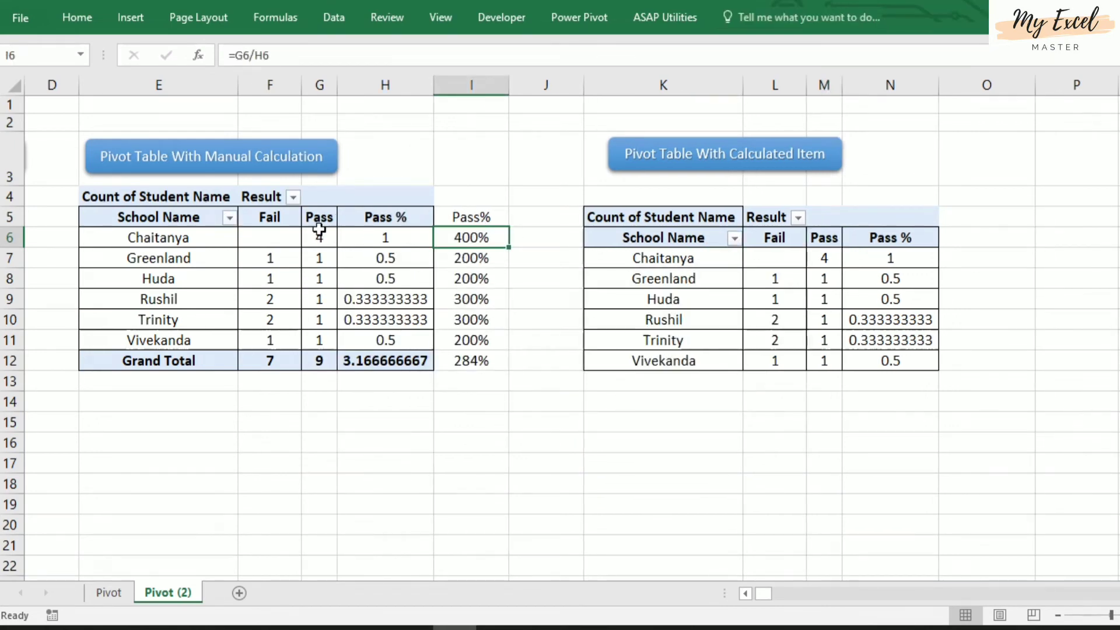
pyautogui.click(713, 287)
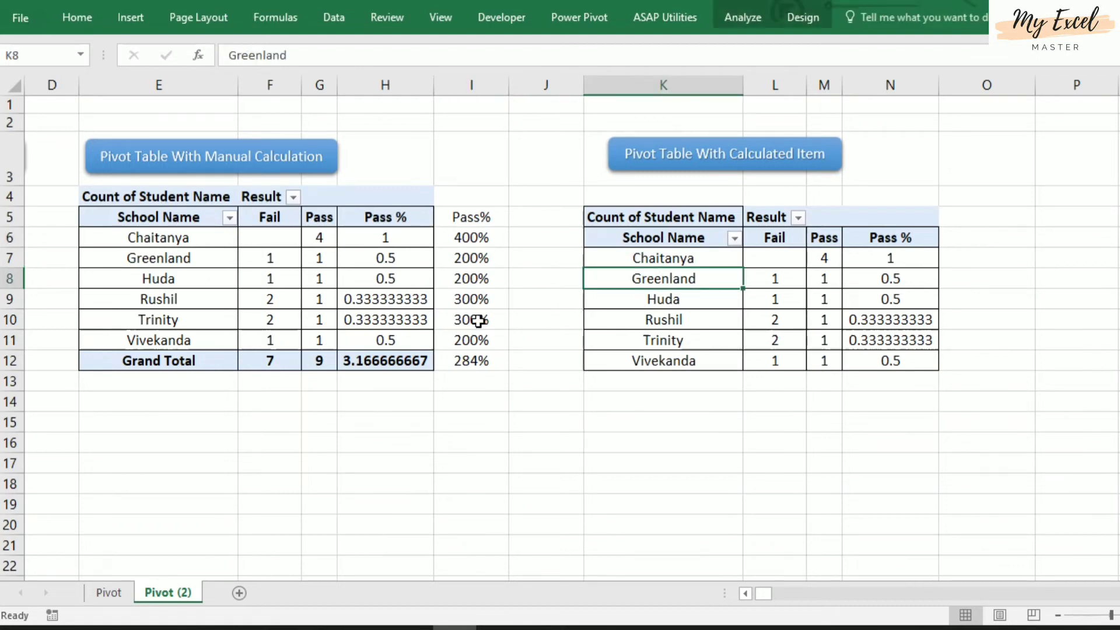
pyautogui.click(880, 260)
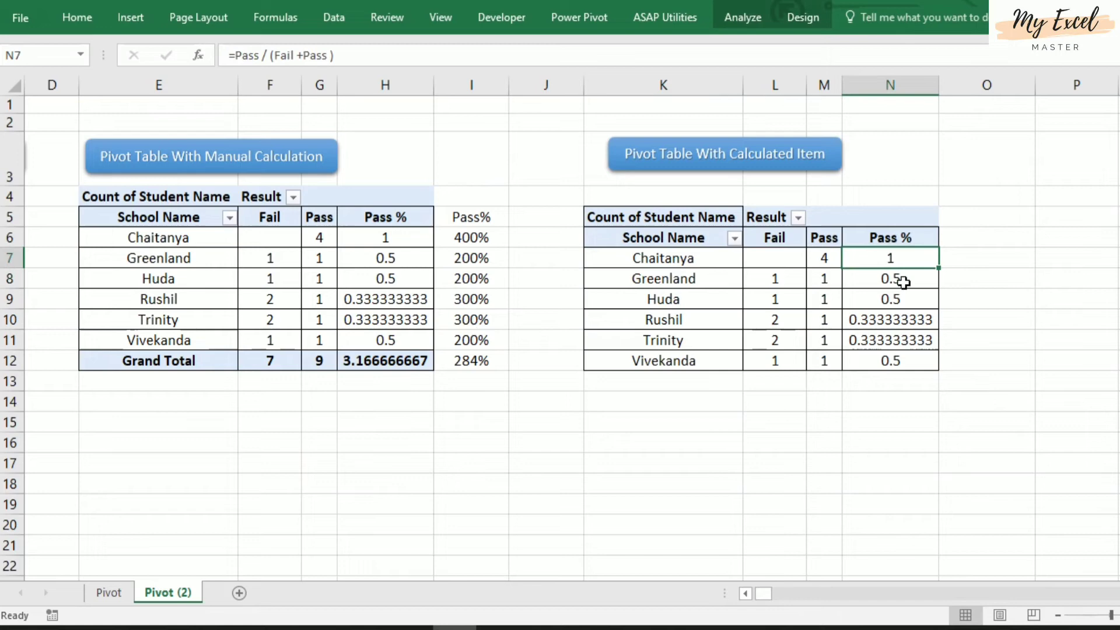
pyautogui.click(899, 227)
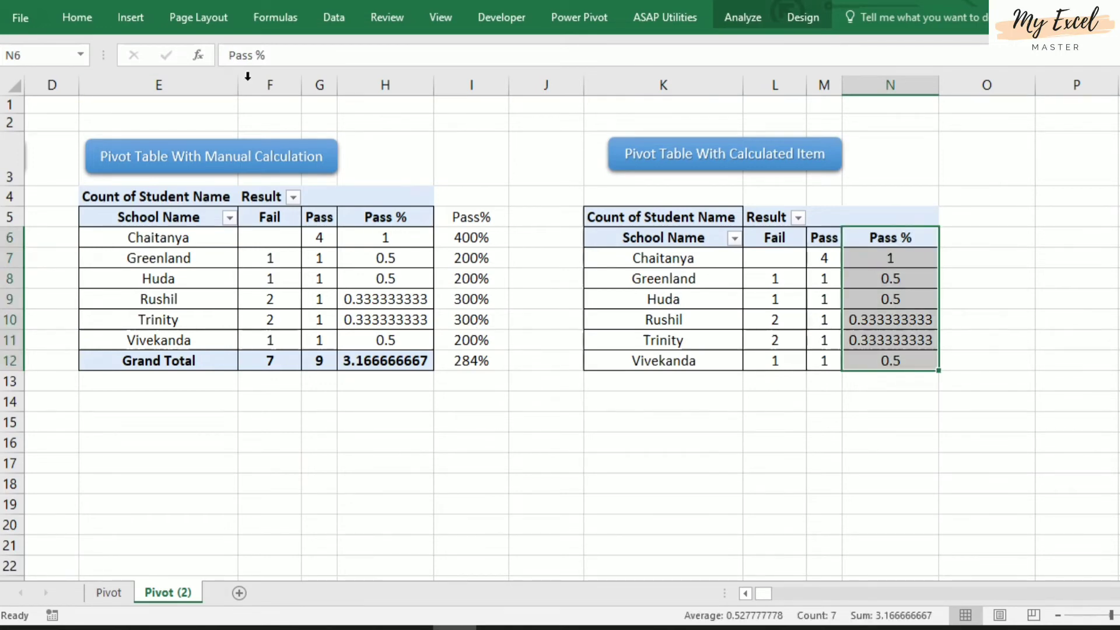
pyautogui.click(88, 19)
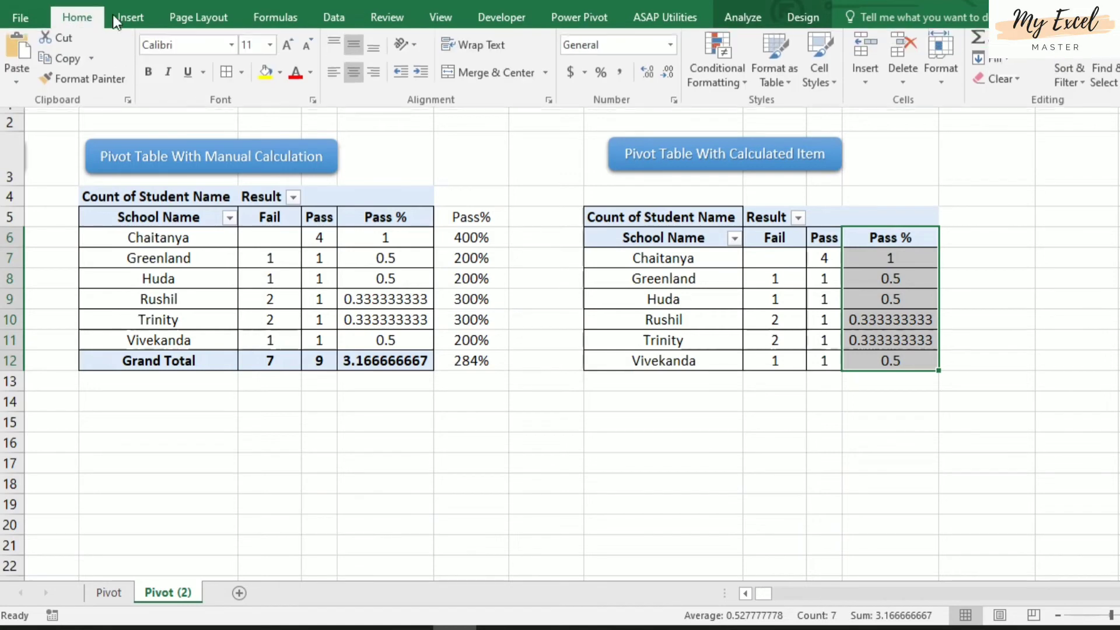
pyautogui.click(601, 76)
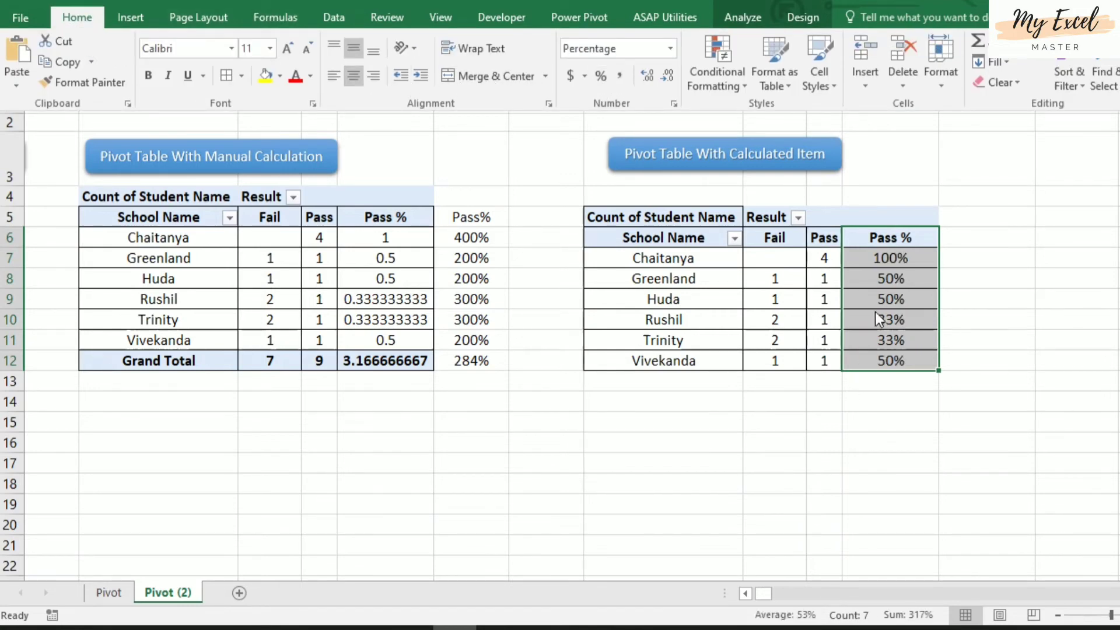
pyautogui.click(908, 331)
pyautogui.click(900, 362)
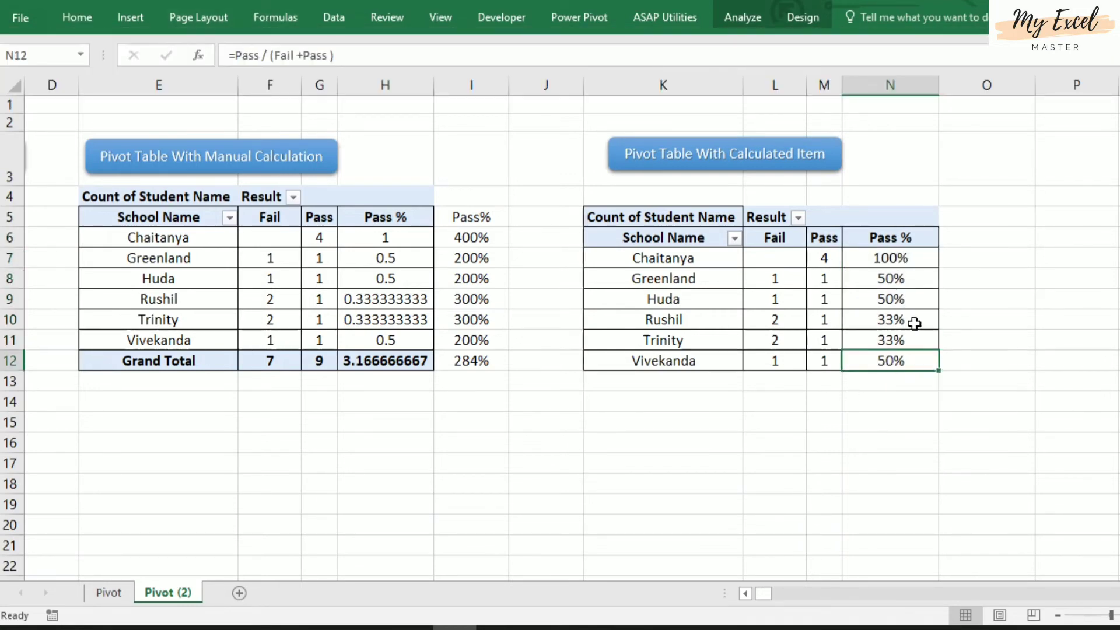
# Step: Sort the schools in the second pivot table by Pass % from largest to smallest
pyautogui.click(908, 263)
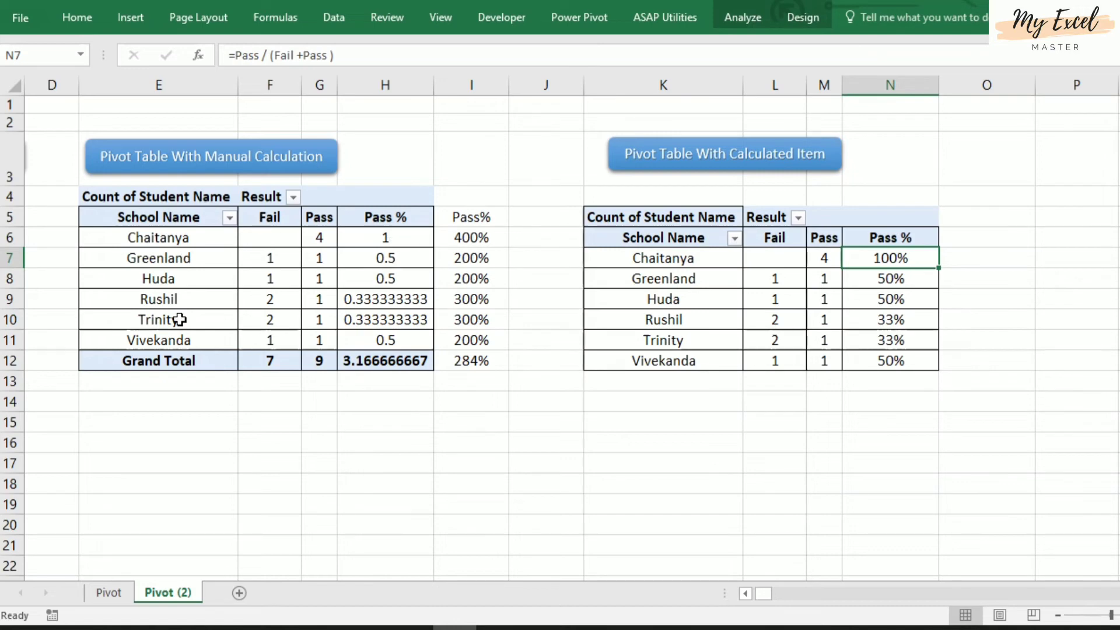
pyautogui.click(453, 236)
pyautogui.click(496, 319)
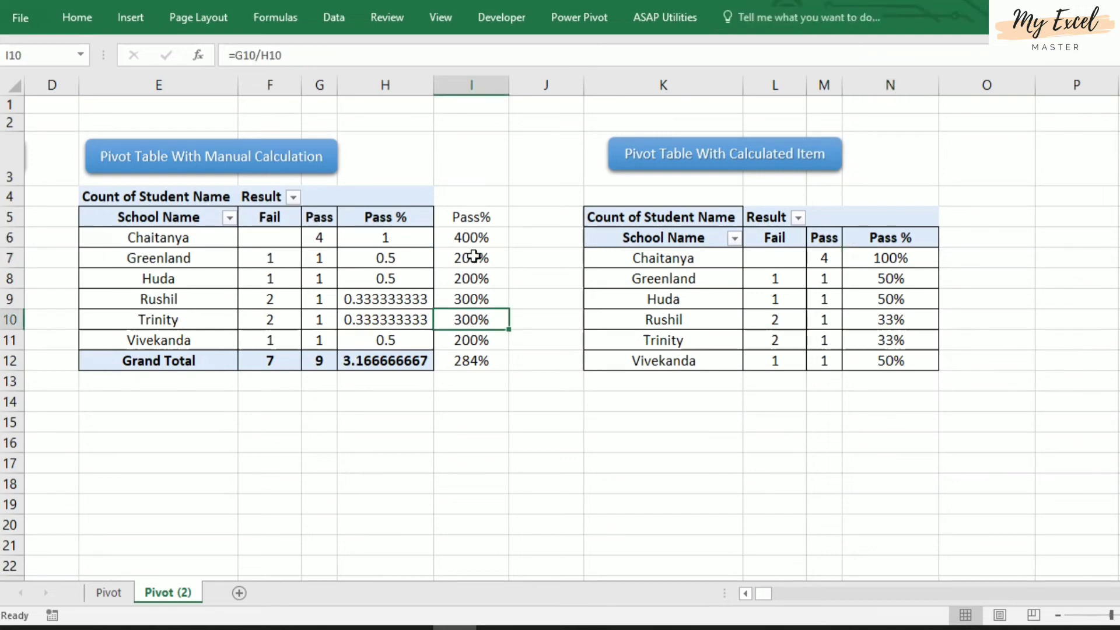
pyautogui.click(896, 260)
pyautogui.rightClick(898, 259)
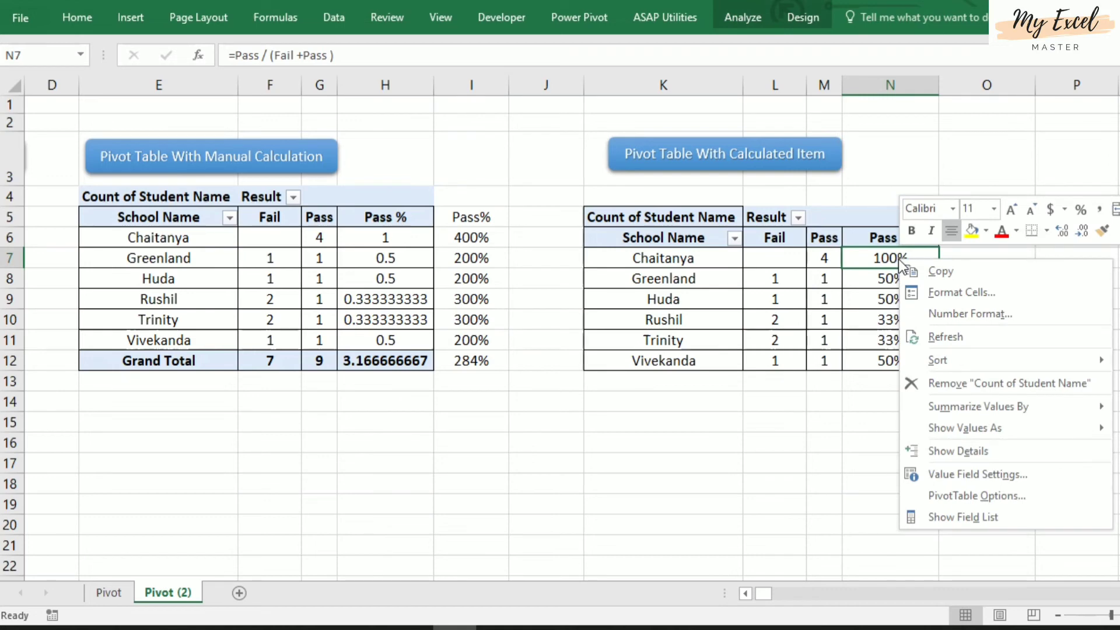
pyautogui.moveTo(957, 366)
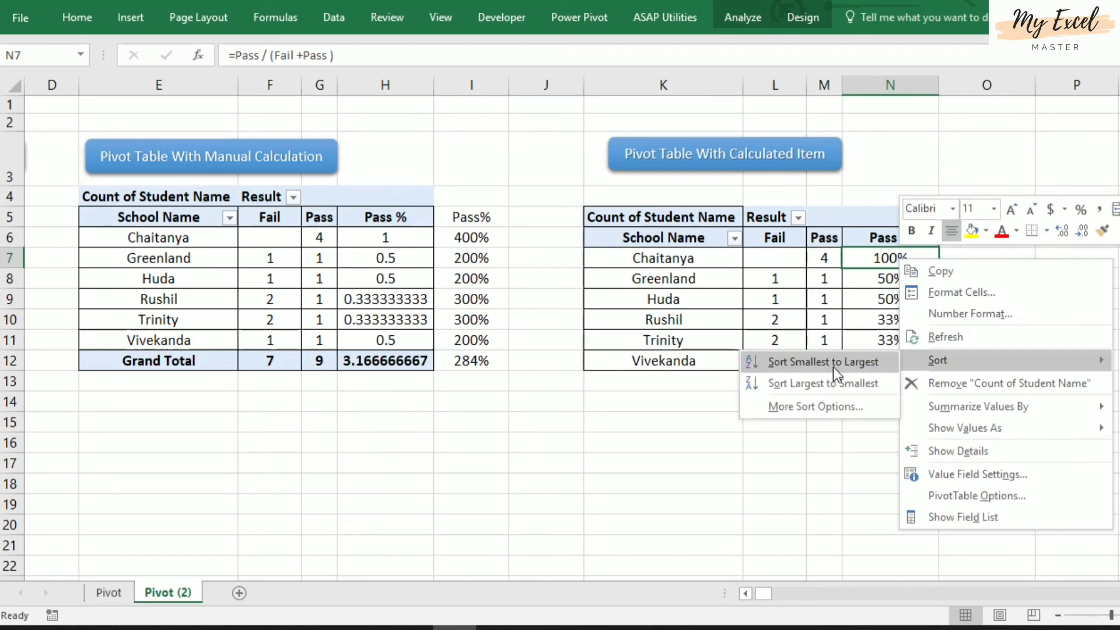
pyautogui.click(823, 384)
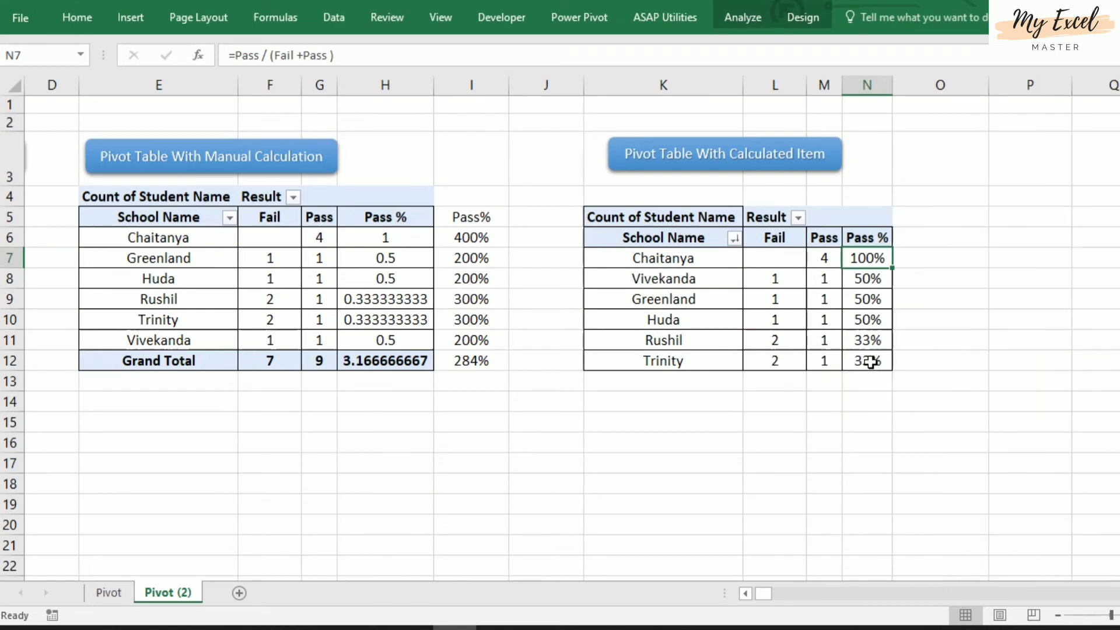
pyautogui.click(864, 239)
pyautogui.click(873, 297)
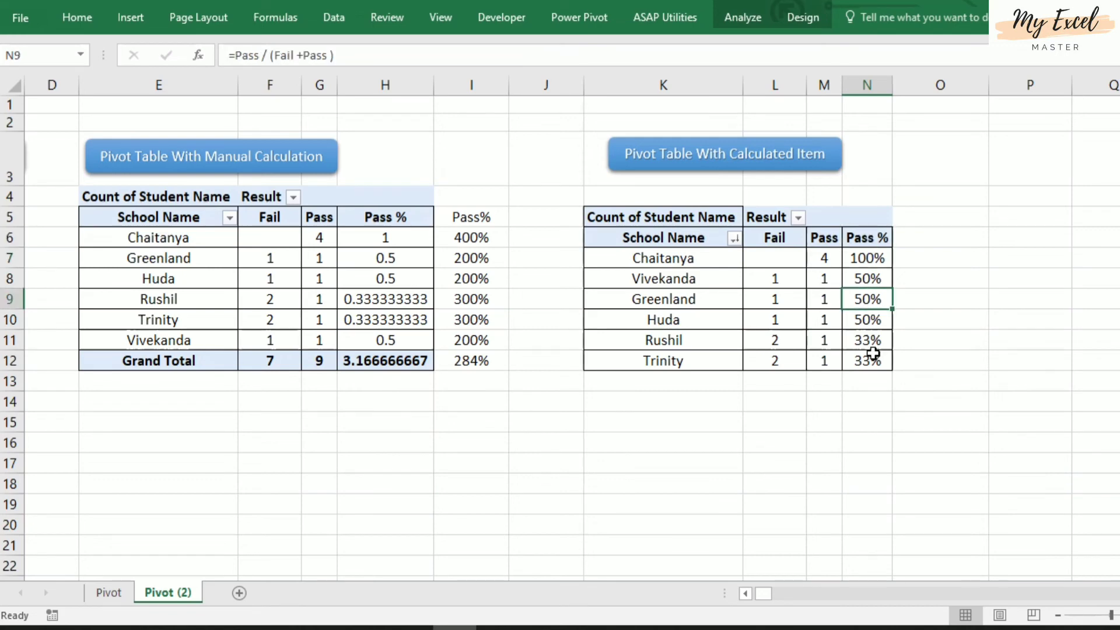
pyautogui.click(872, 359)
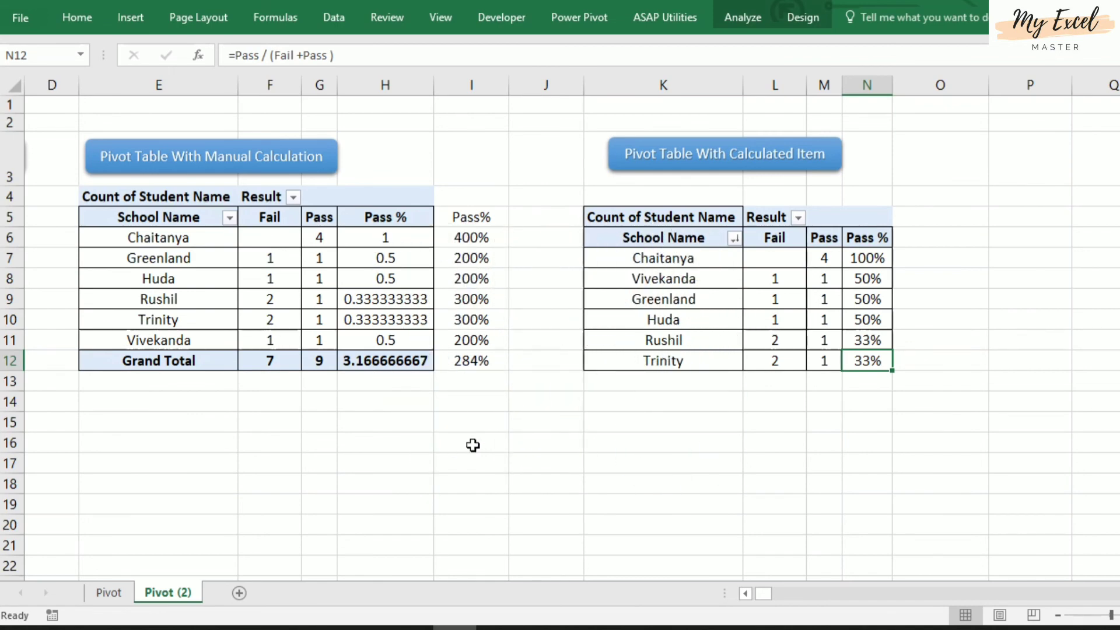
pyautogui.click(490, 441)
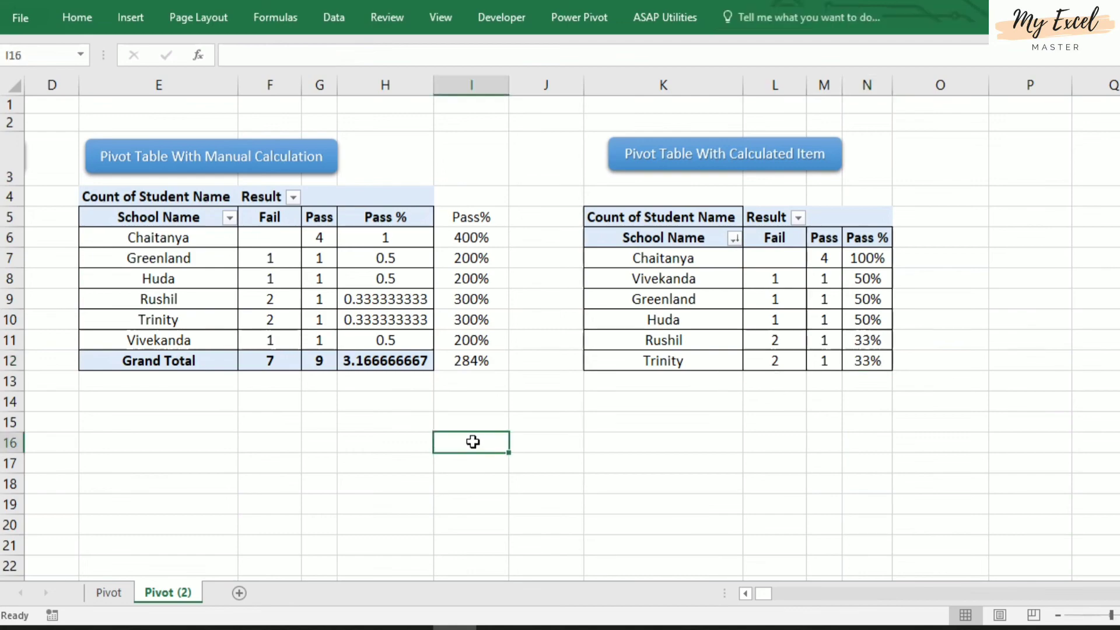